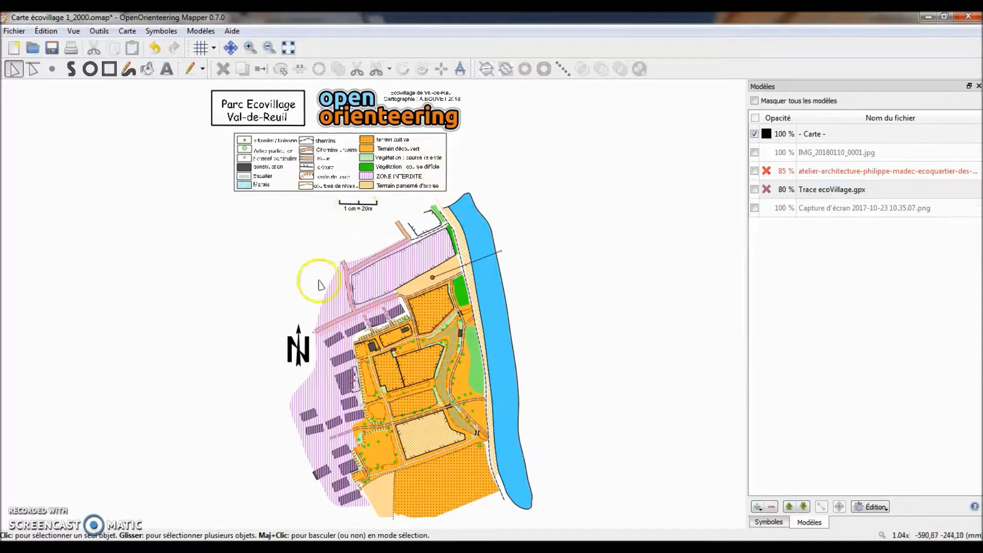
Toggle the map, the scanned sketch IMG_20180110_0001.jpg and the aerial screenshot on and off to examine how the layers overlap
{"action": "left_click", "coordinate": [755, 152]}
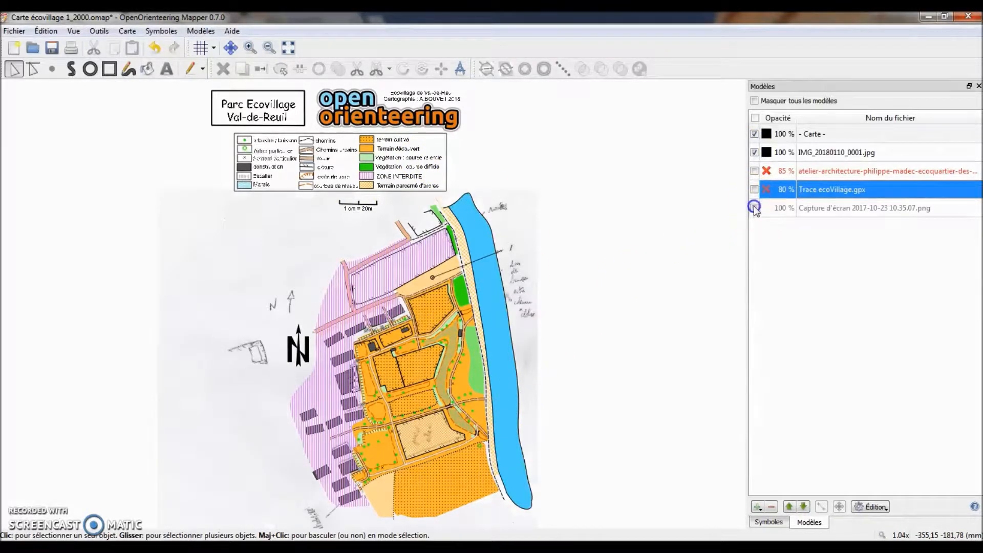
{"action": "left_click", "coordinate": [754, 207]}
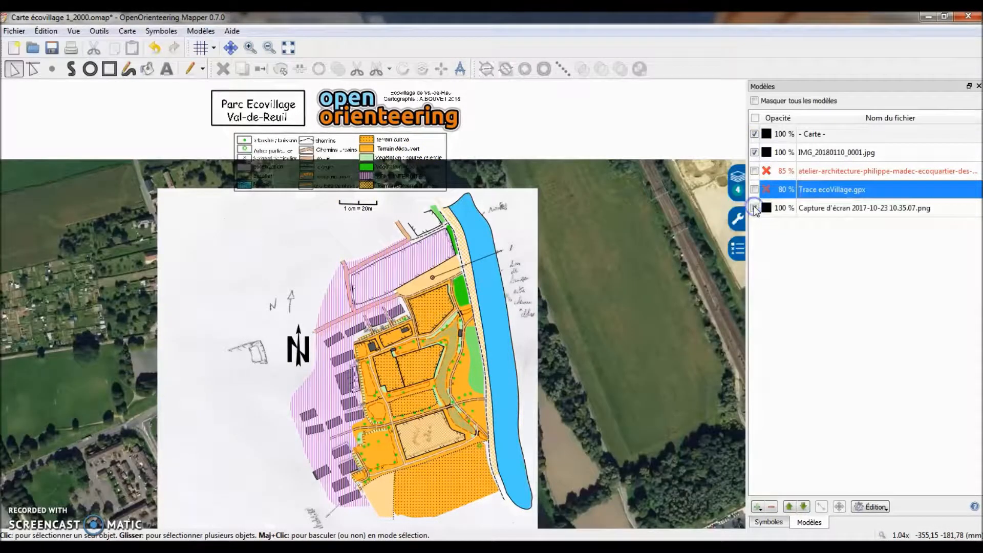
{"action": "left_click", "coordinate": [755, 135]}
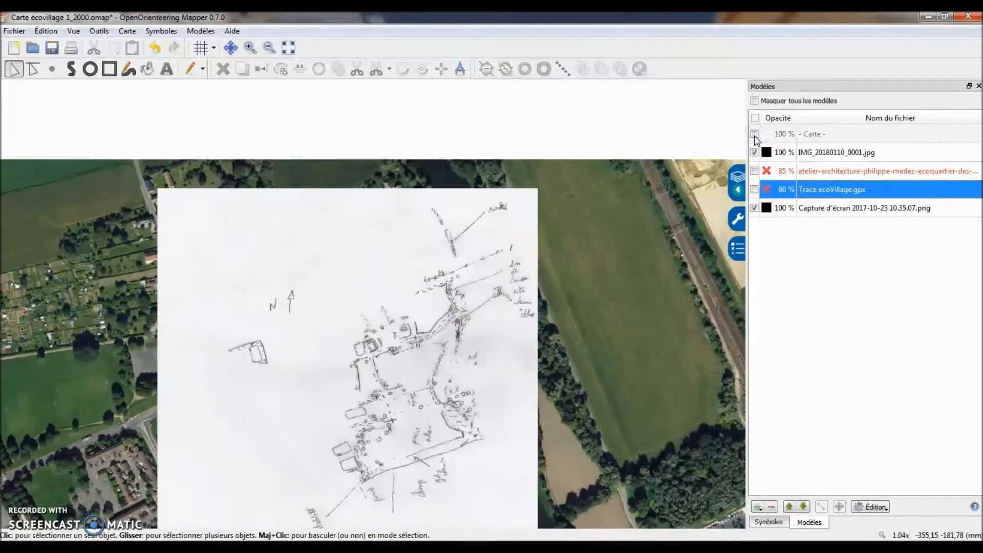
{"action": "left_click", "coordinate": [754, 152]}
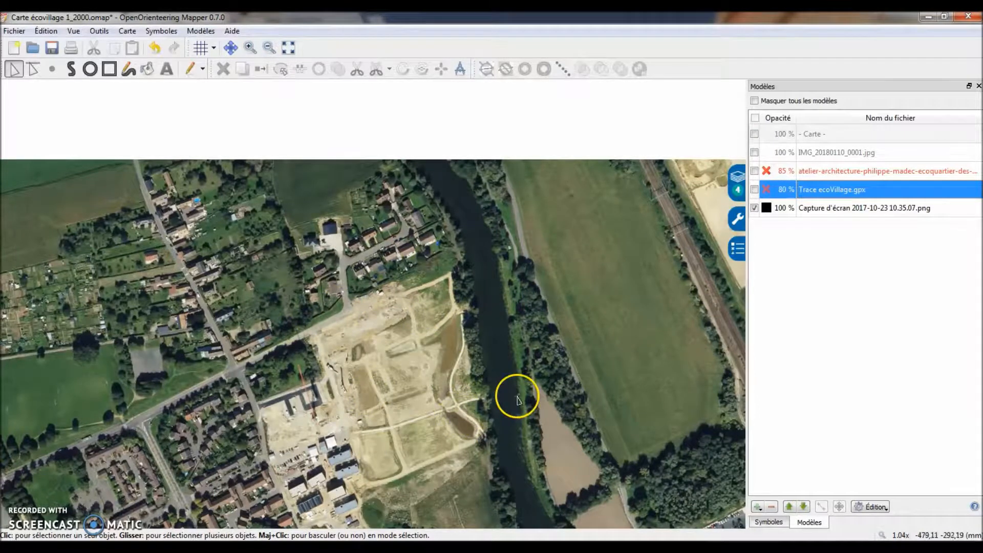
{"action": "left_click", "coordinate": [754, 152]}
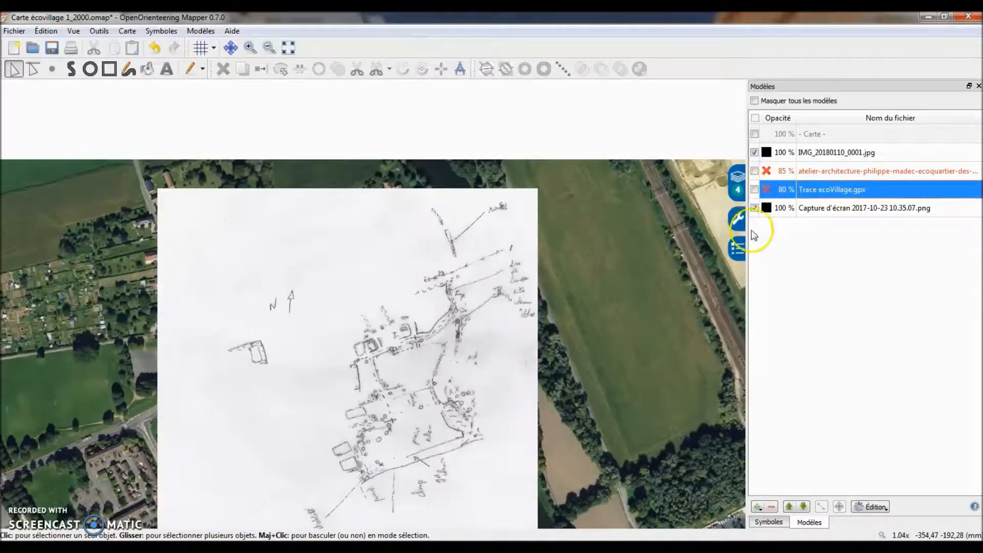
{"action": "left_click", "coordinate": [754, 208]}
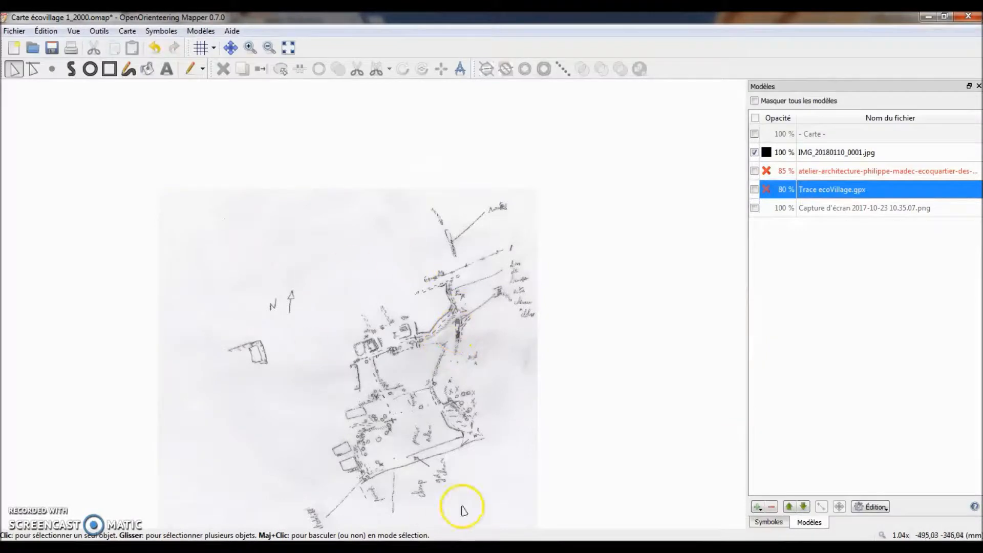
{"action": "left_click", "coordinate": [754, 134]}
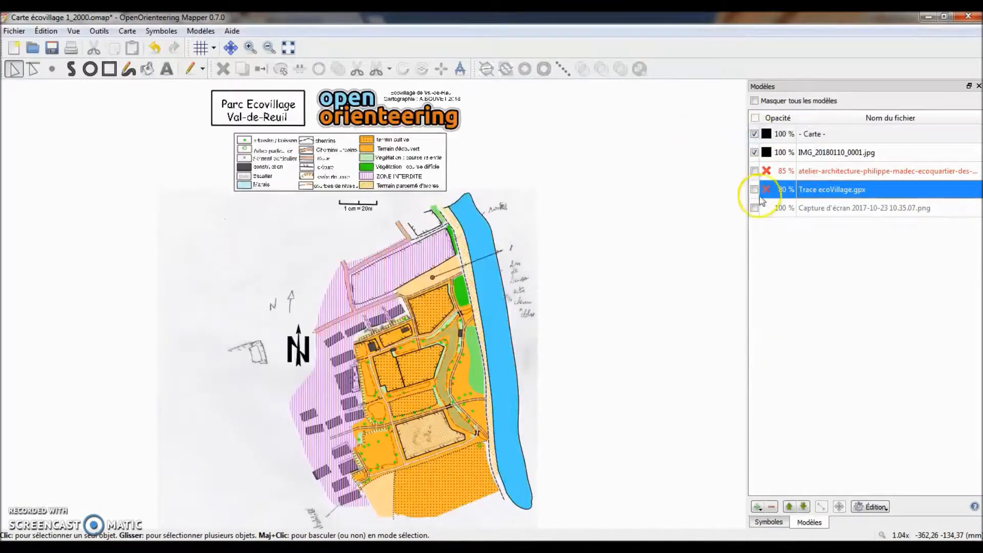
{"action": "left_click", "coordinate": [754, 208]}
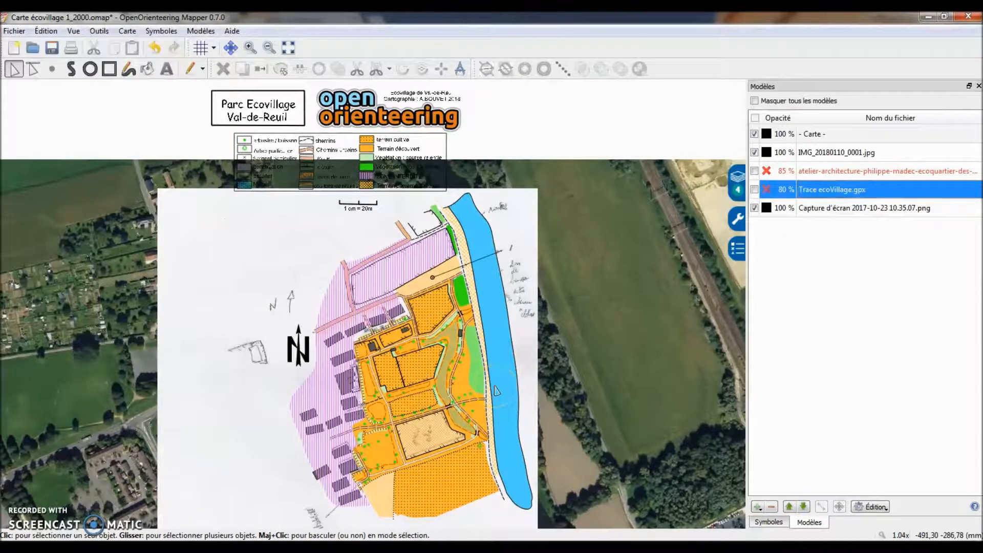
{"action": "left_click", "coordinate": [456, 458]}
Switch to Géoportail in the browser and compare the satellite, classic IGN and cadastral maps of the area
{"action": "left_click", "coordinate": [207, 547]}
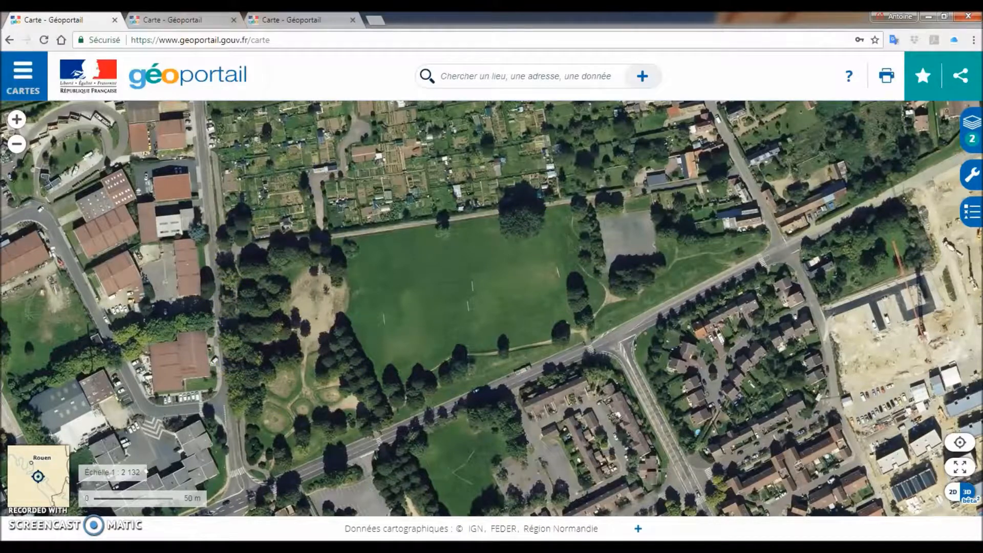
{"action": "left_click", "coordinate": [160, 23]}
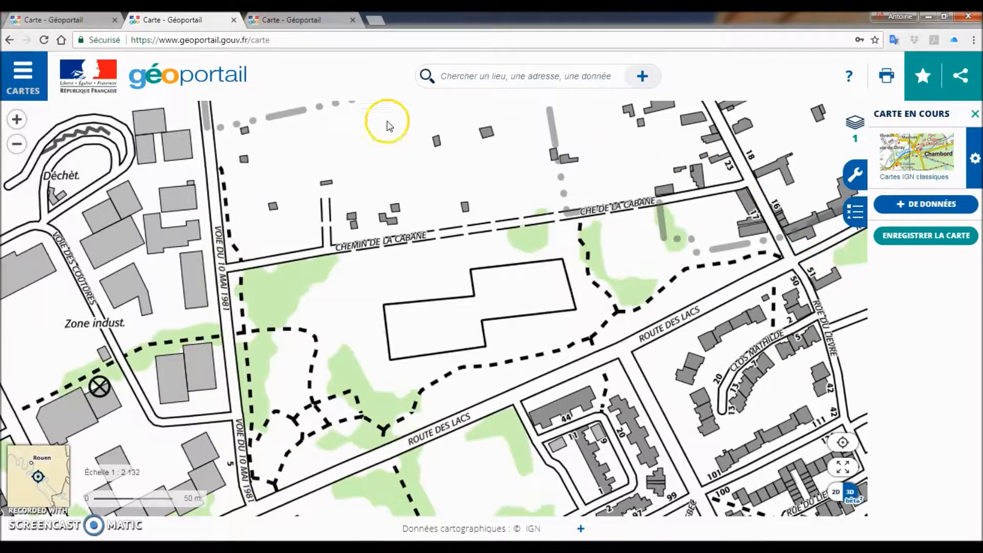
{"action": "left_click", "coordinate": [310, 24]}
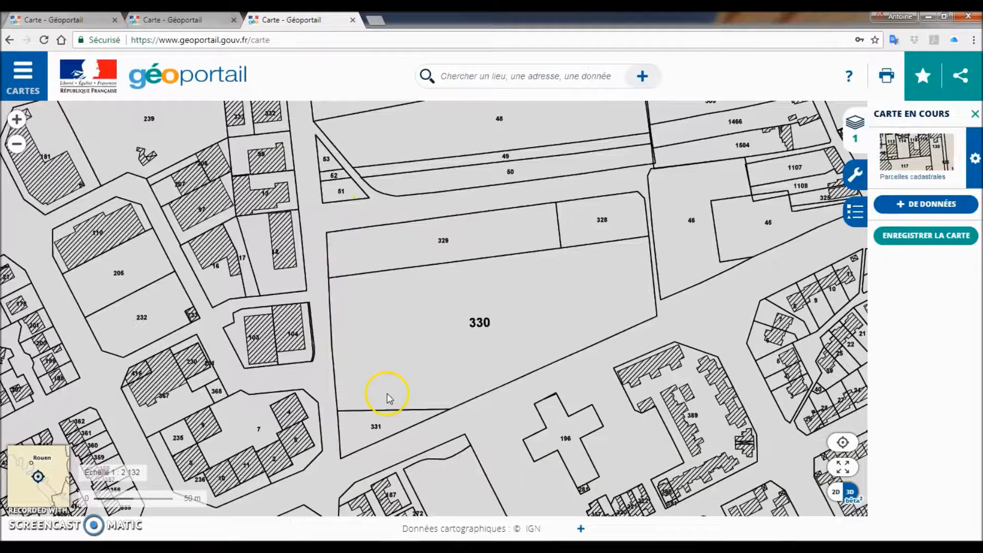
{"action": "left_click", "coordinate": [77, 20]}
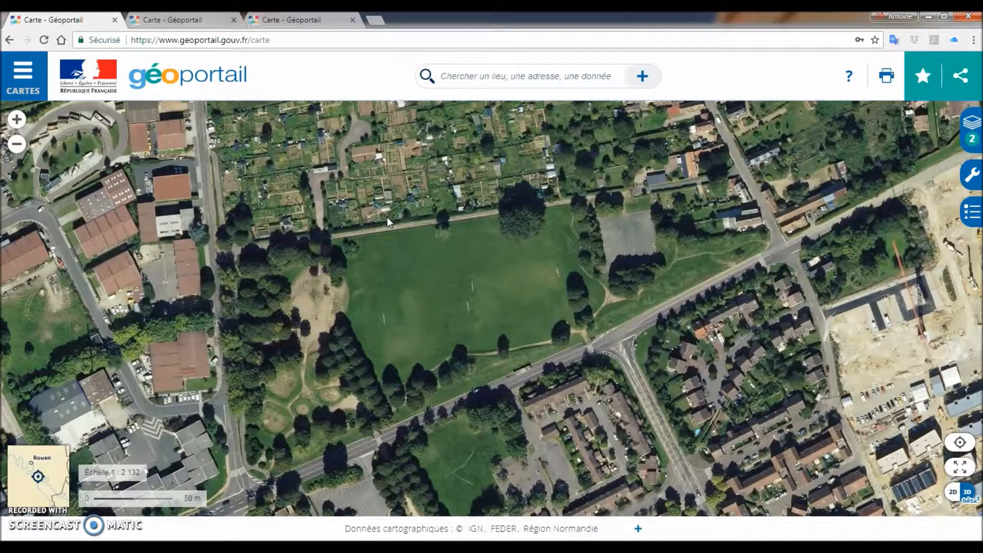
Launch Outil Capture and capture the Géoportail satellite view of the playing field, including the 50 m scale bar
{"action": "key", "text": "super"}
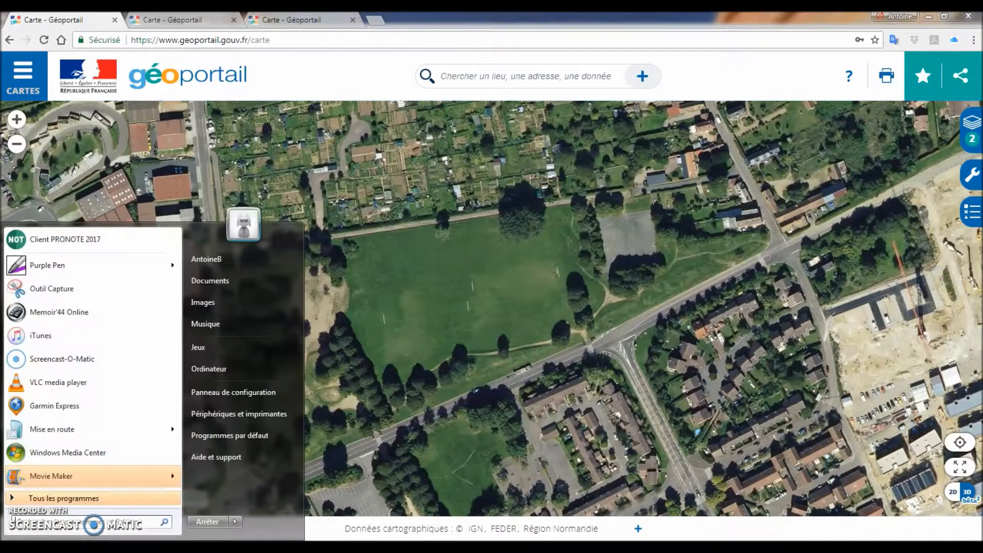
{"action": "type", "text": "capt"}
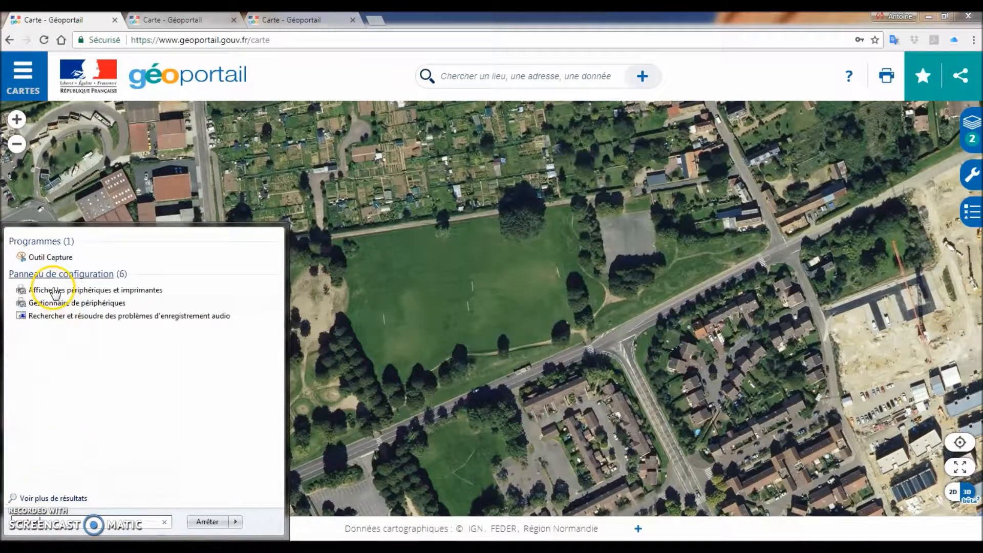
{"action": "left_click", "coordinate": [47, 257]}
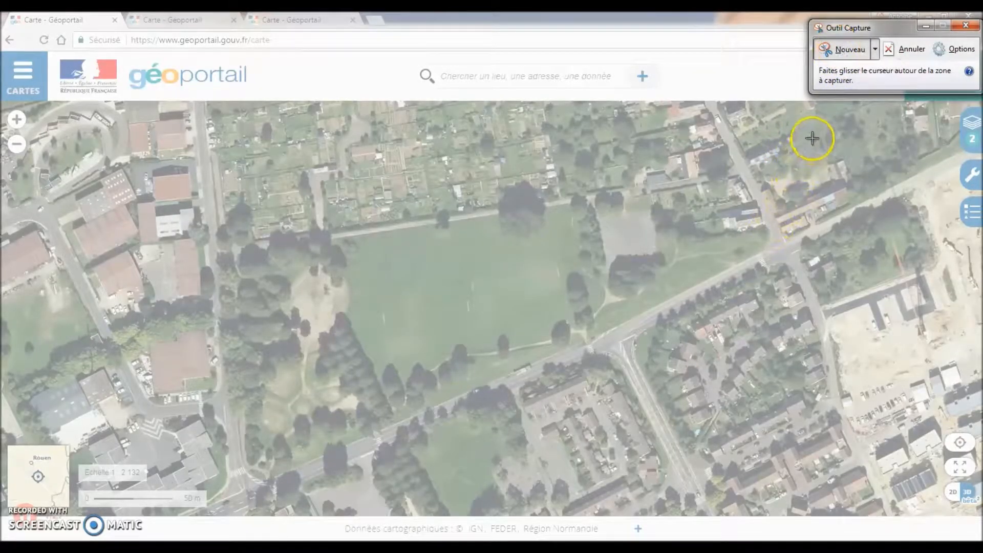
{"action": "left_click_drag", "start_coordinate": [811, 141], "coordinate": [77, 510]}
Save the capture as "Modèle satellite Plaine des jeux.PNG" in the OpenorienteeringMapper folder, replacing the existing file
{"action": "left_click", "coordinate": [82, 55]}
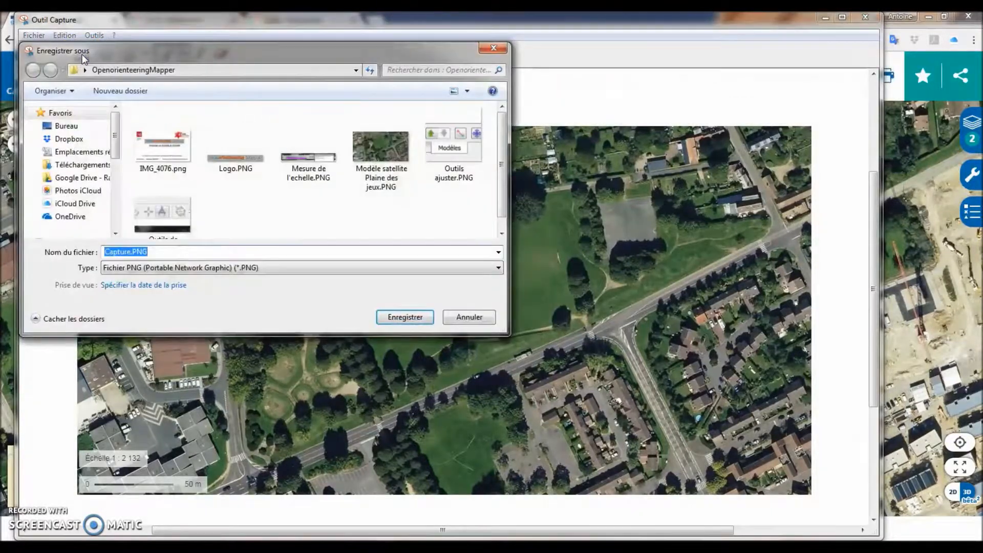
{"action": "left_click", "coordinate": [386, 169]}
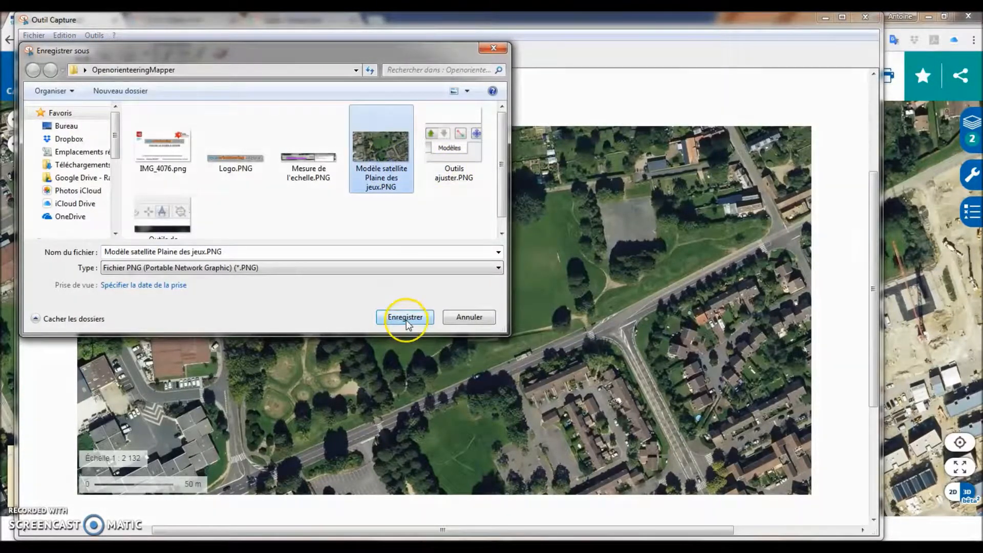
{"action": "left_click", "coordinate": [403, 316]}
{"action": "left_click", "coordinate": [520, 282]}
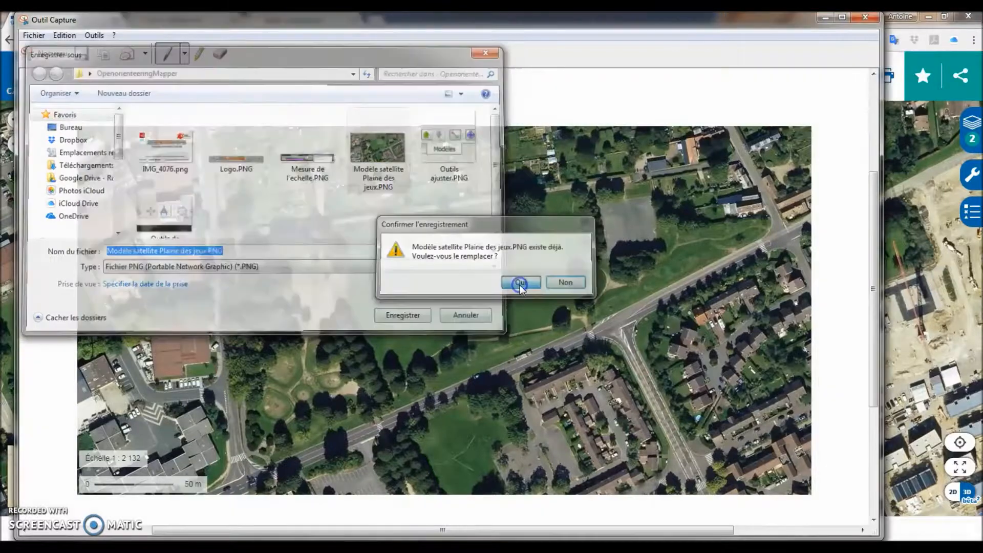
Return to OpenOrienteering Mapper and create a new 1:4000 map with the ISSOM_fr_4000 symbol set
{"action": "left_click", "coordinate": [824, 19]}
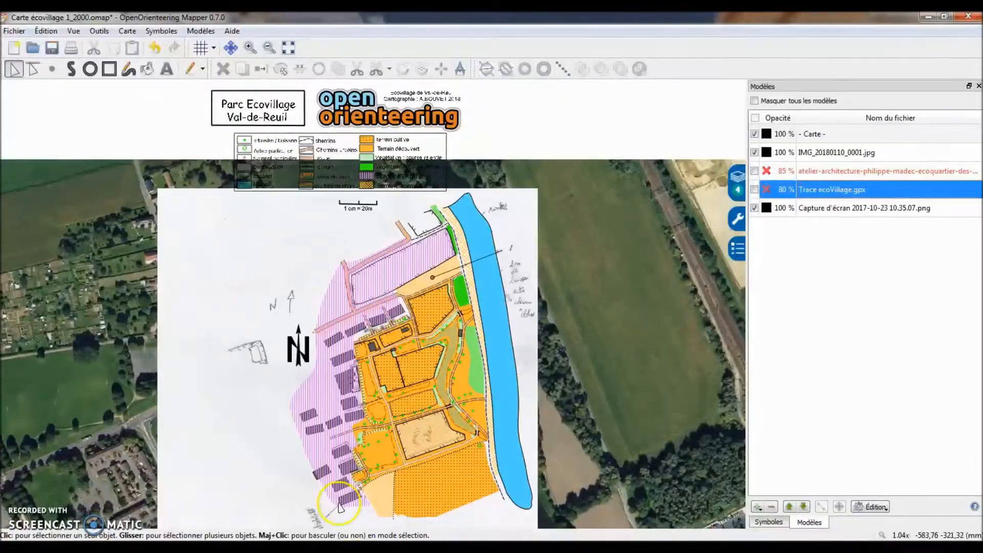
{"action": "left_click", "coordinate": [16, 32]}
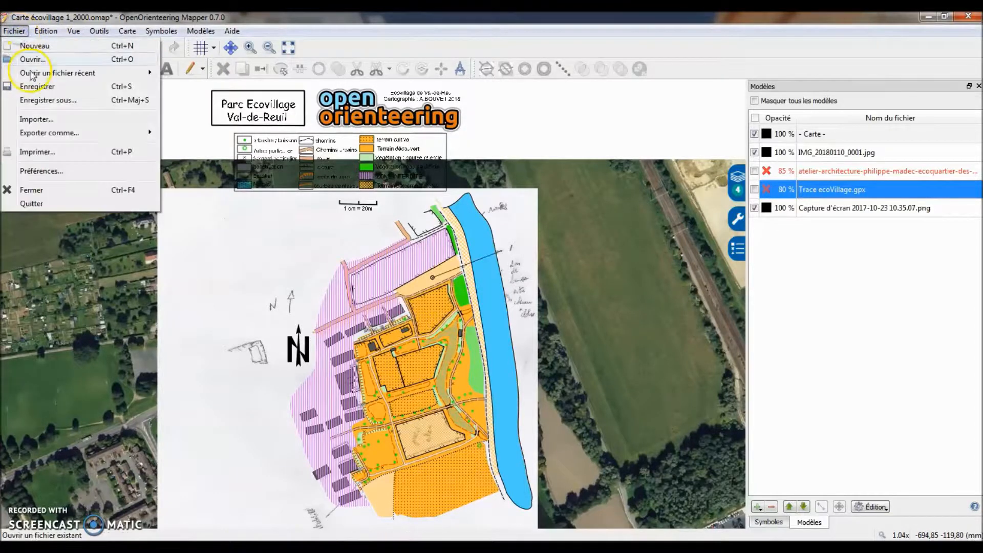
{"action": "left_click", "coordinate": [35, 45]}
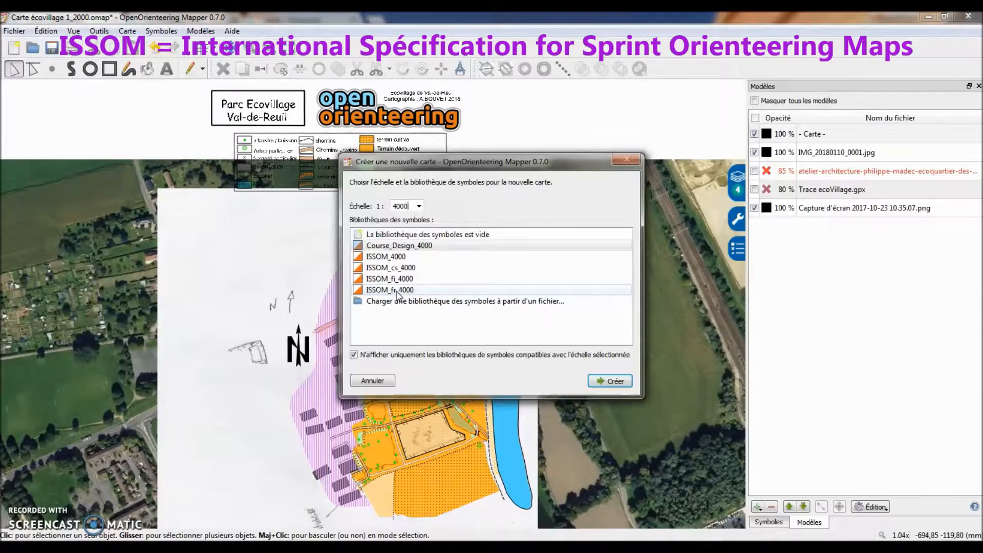
{"action": "left_click", "coordinate": [397, 292]}
{"action": "left_click", "coordinate": [611, 382]}
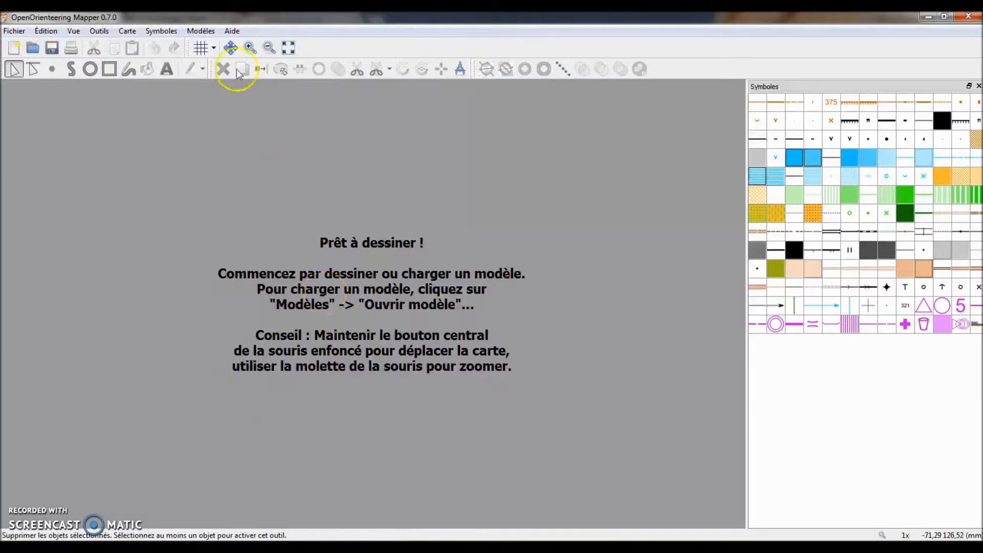
Change the map scale to 1:2000 with the symbol sizes rescaled accordingly
{"action": "left_click", "coordinate": [128, 32]}
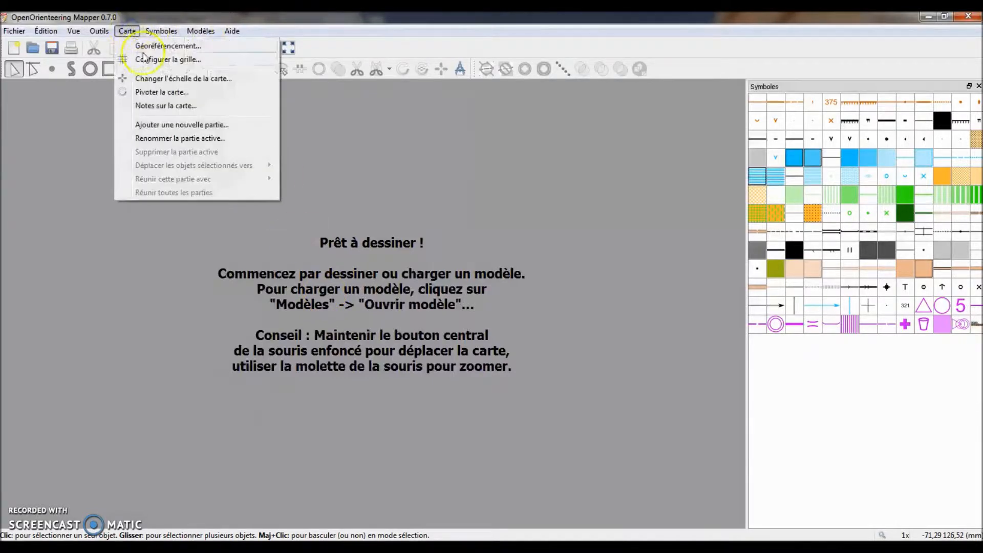
{"action": "left_click", "coordinate": [153, 80]}
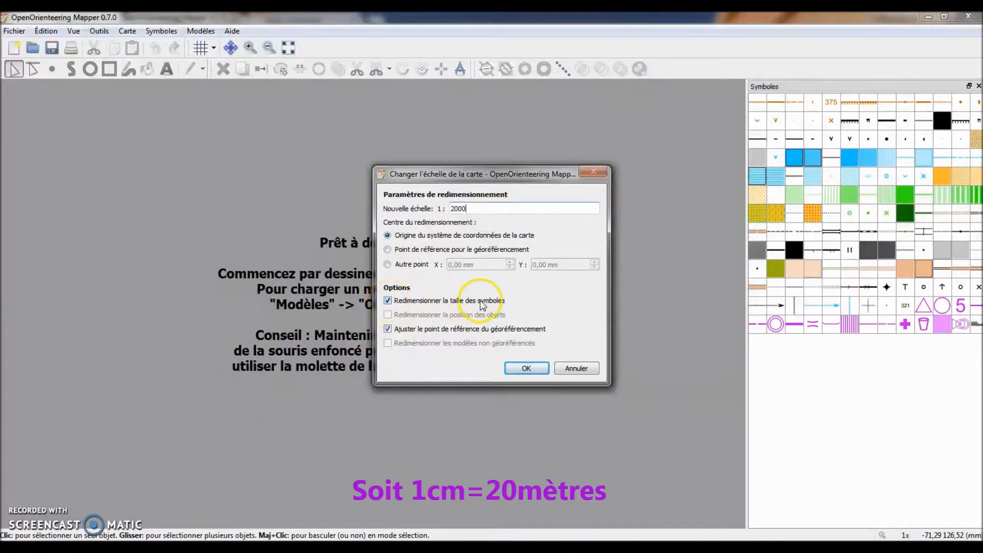
{"action": "left_click", "coordinate": [526, 369]}
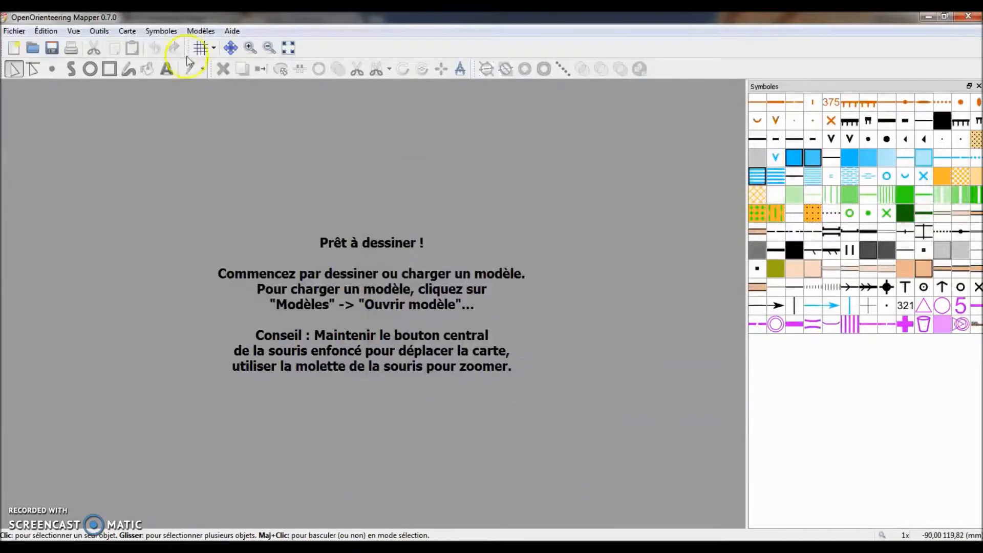
Open the image "Modèle satellite Plaine des jeux.PNG" as a template for the map
{"action": "left_click", "coordinate": [199, 32]}
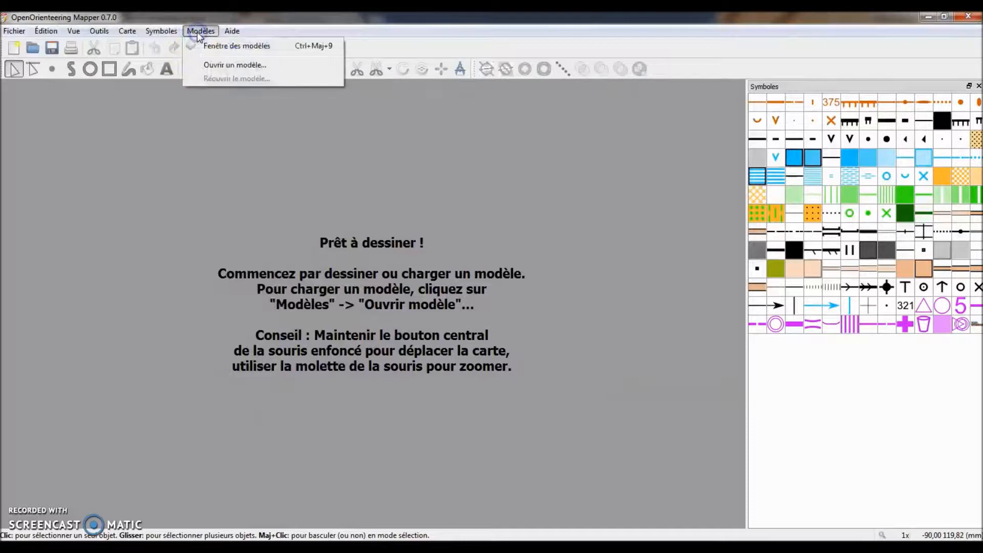
{"action": "left_click", "coordinate": [219, 70]}
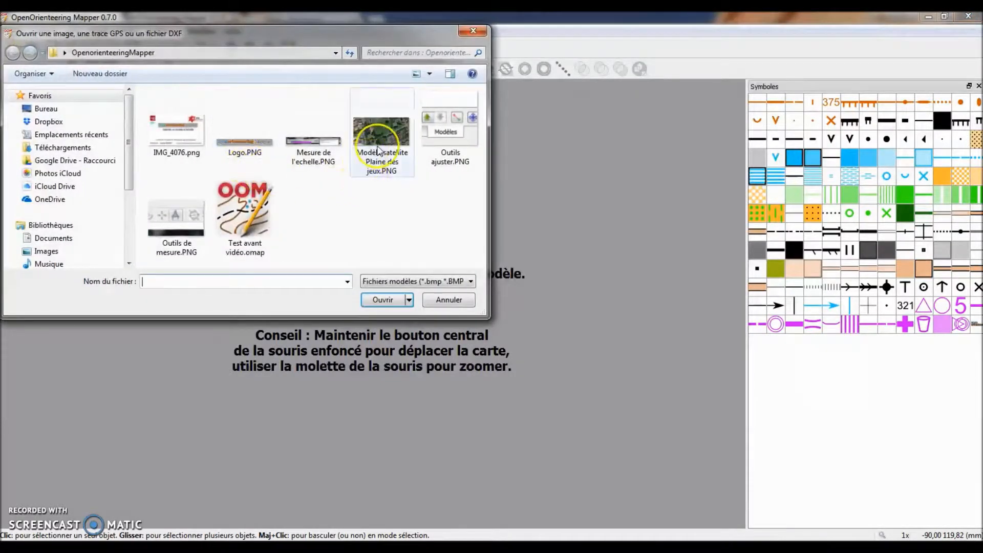
{"action": "left_click", "coordinate": [378, 150]}
{"action": "left_click", "coordinate": [381, 301]}
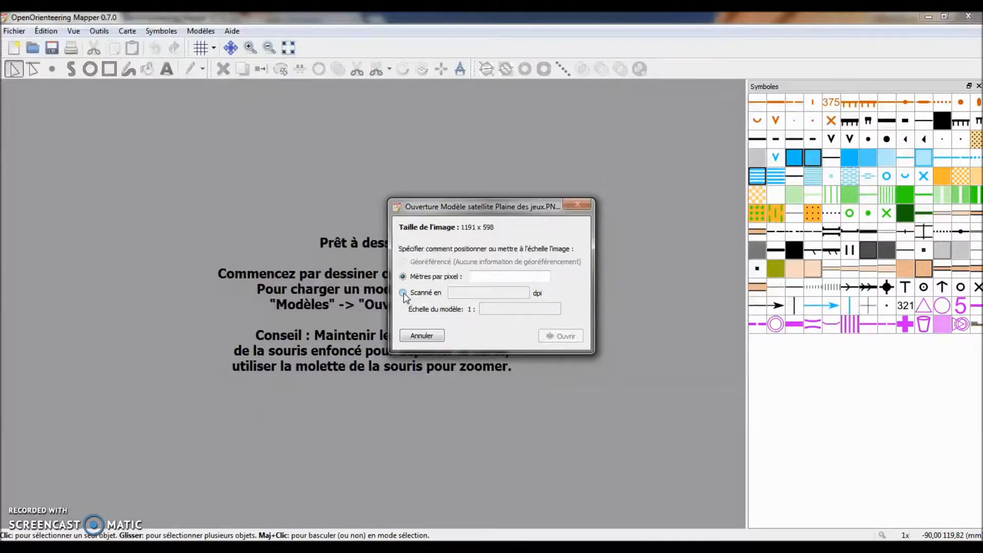
Load the template image as scanned at 300 dpi with a template scale of 1:2000
{"action": "left_click", "coordinate": [403, 293]}
{"action": "left_click", "coordinate": [461, 291]}
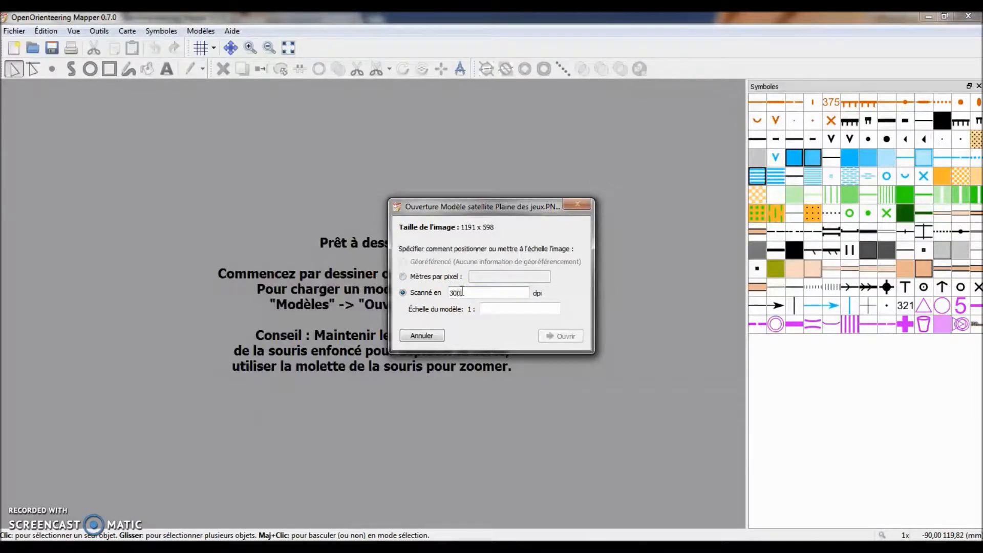
{"action": "left_click", "coordinate": [491, 308]}
{"action": "type", "text": "2"}
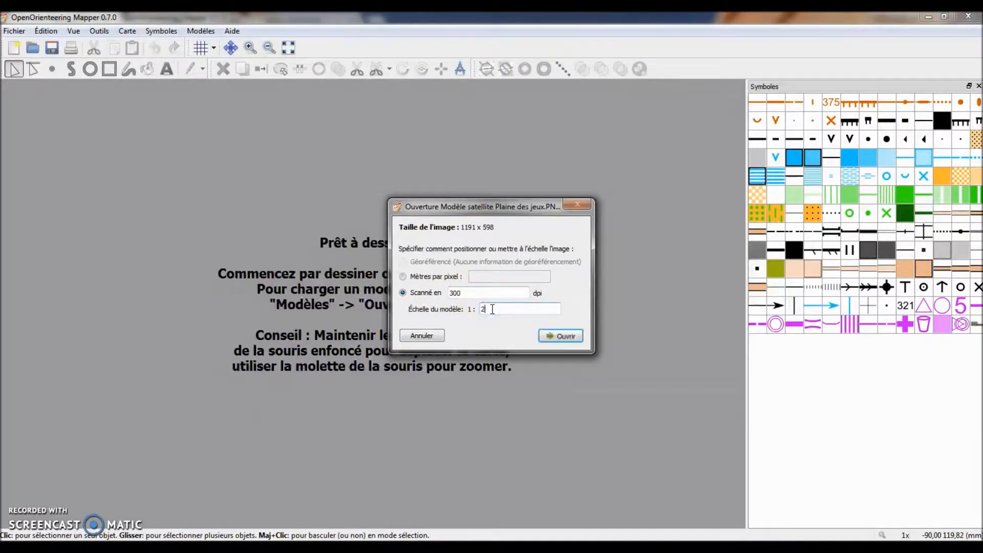
{"action": "type", "text": "000"}
{"action": "left_click", "coordinate": [561, 335]}
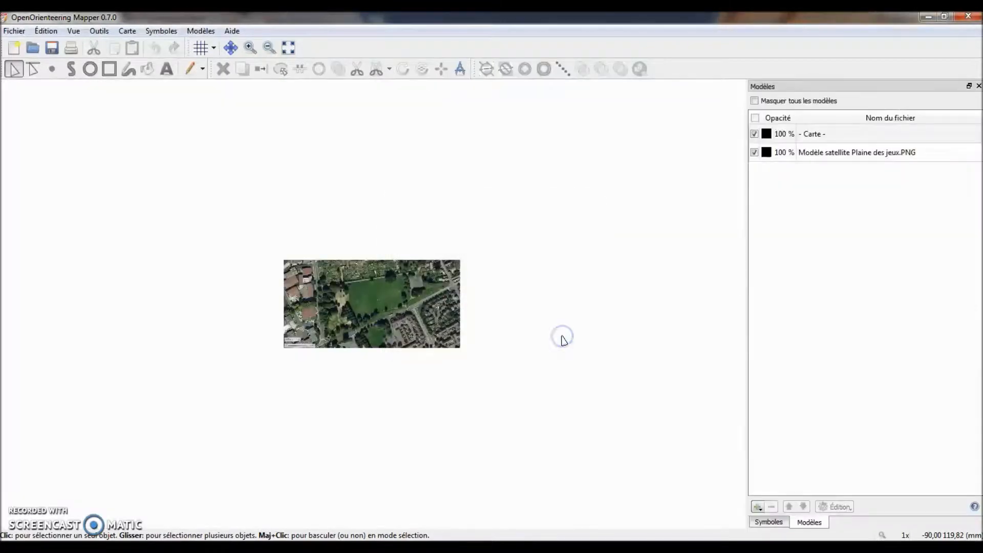
Draw a straight 707 Limite interdite line just below the template's 50 m scale bar, from its 0 end to its far end
{"action": "left_click", "coordinate": [287, 47]}
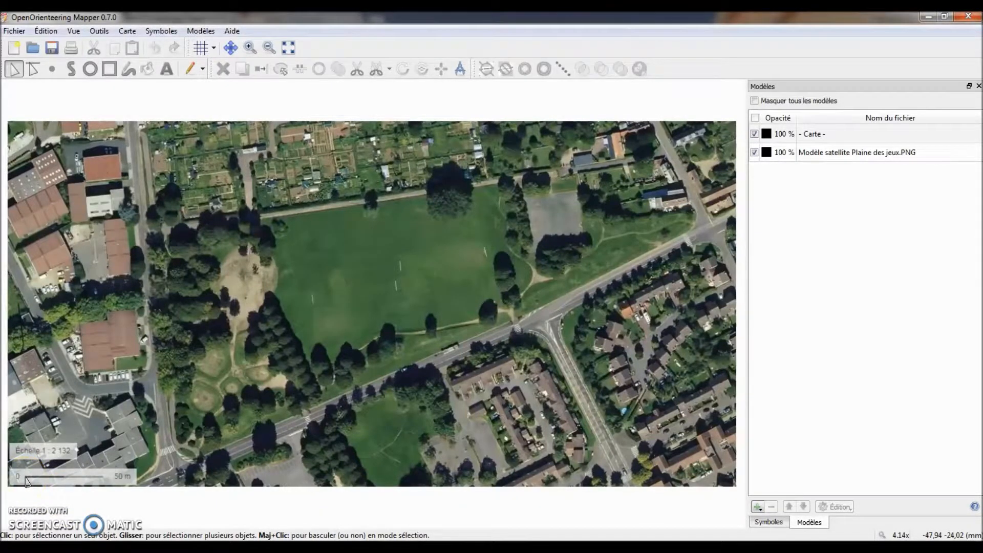
{"action": "left_click", "coordinate": [103, 481]}
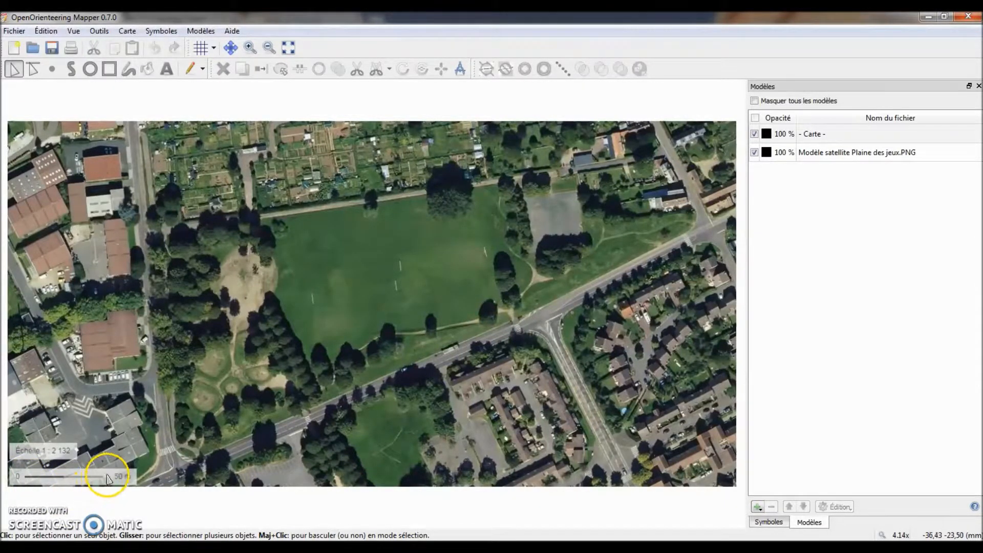
{"action": "left_click", "coordinate": [768, 522]}
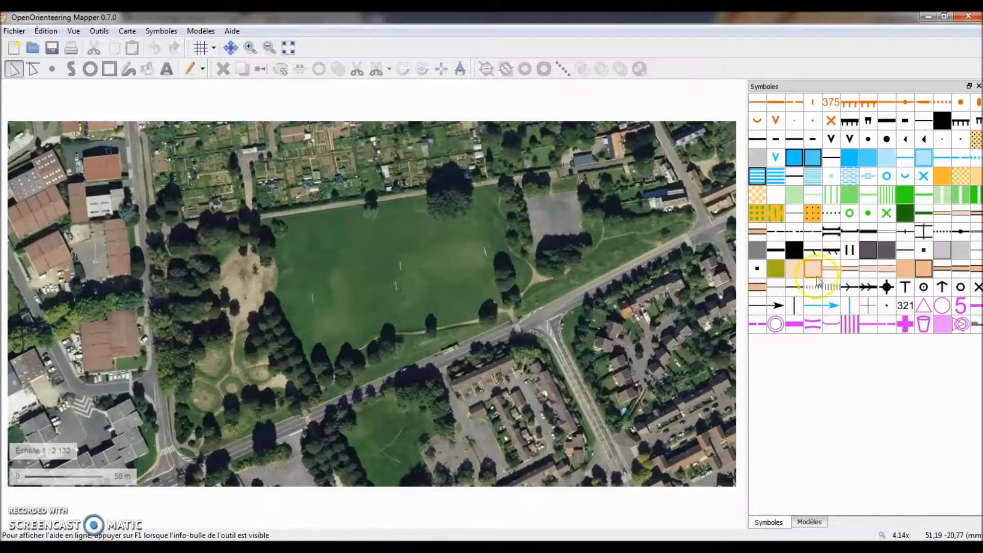
{"action": "left_click", "coordinate": [794, 324]}
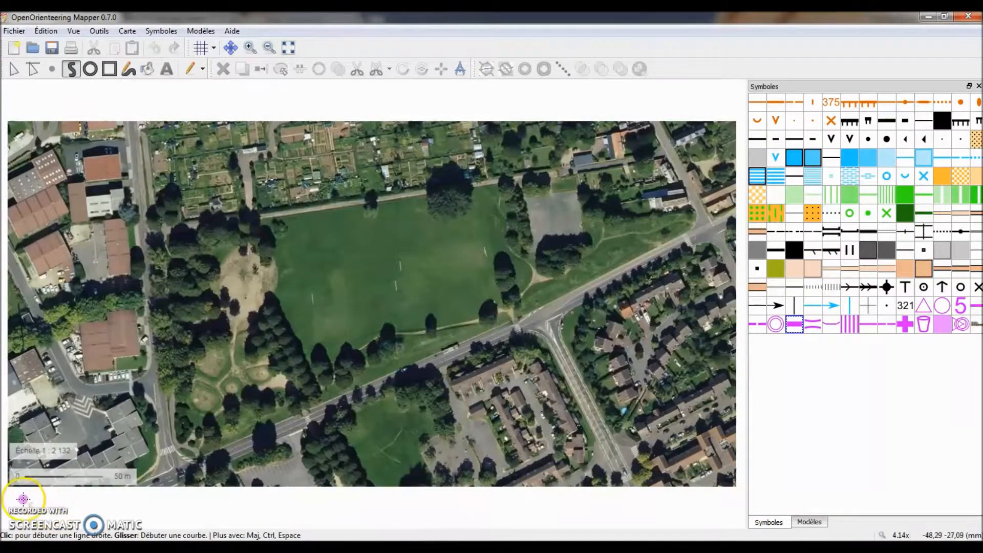
{"action": "scroll", "coordinate": [26, 494], "scroll_direction": "up", "scroll_amount": 3}
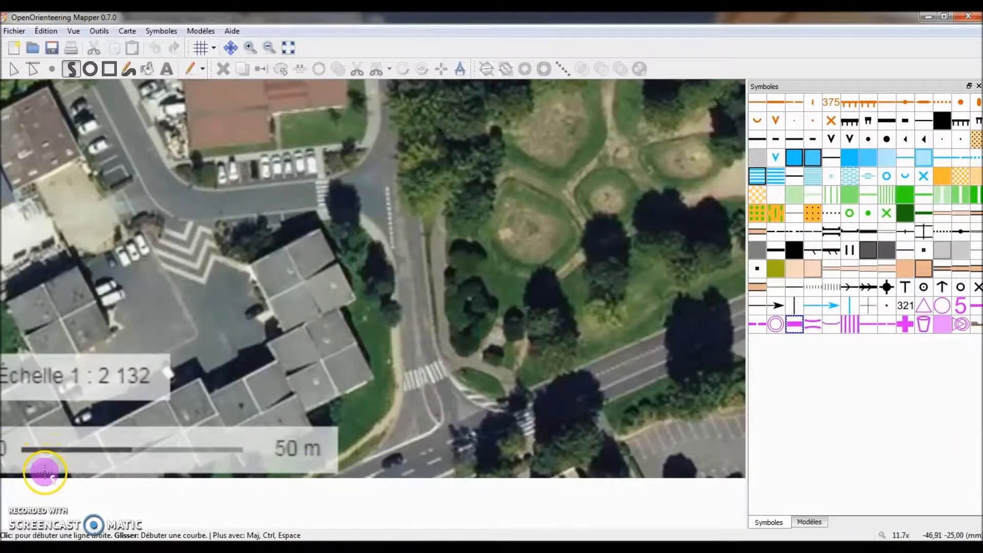
{"action": "left_click", "coordinate": [23, 476]}
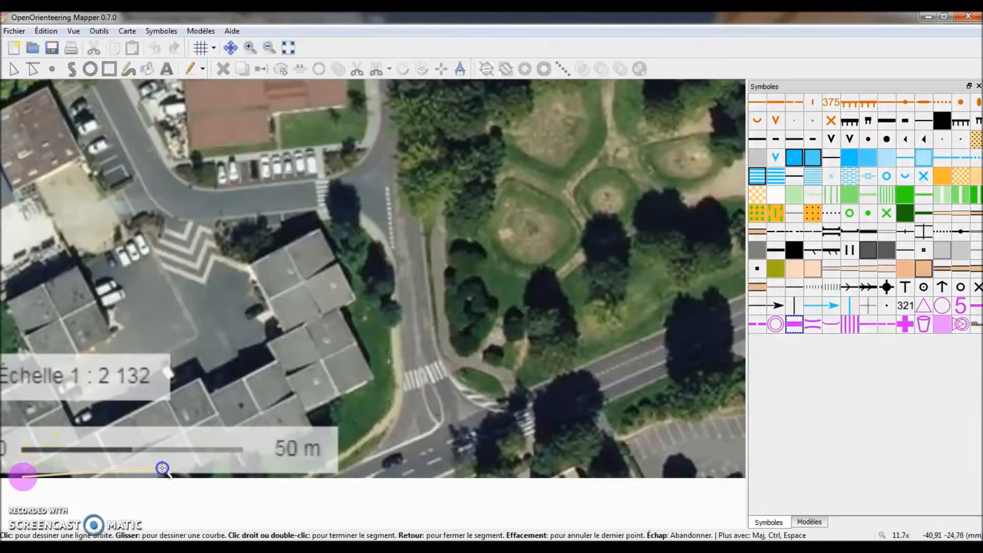
{"action": "left_click", "coordinate": [241, 476]}
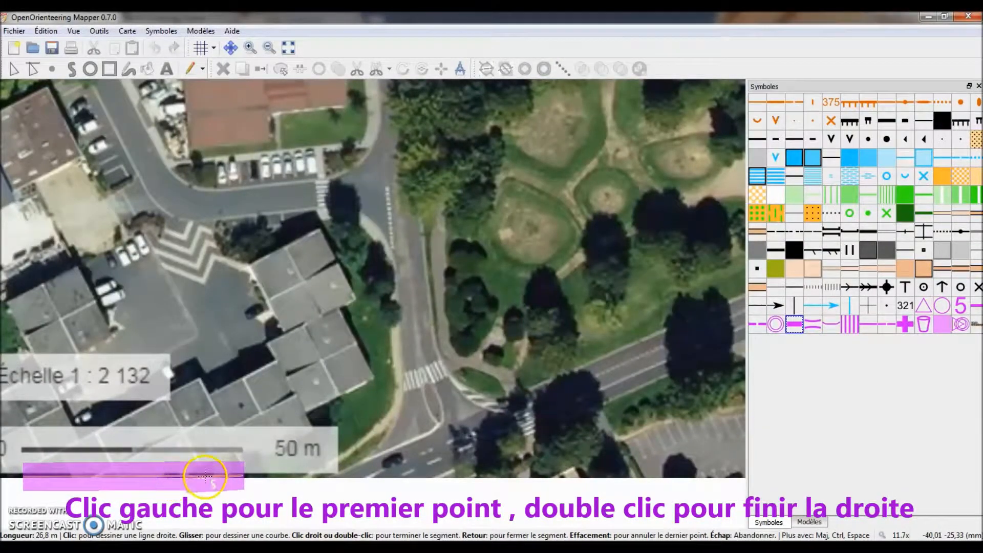
{"action": "left_click", "coordinate": [237, 476]}
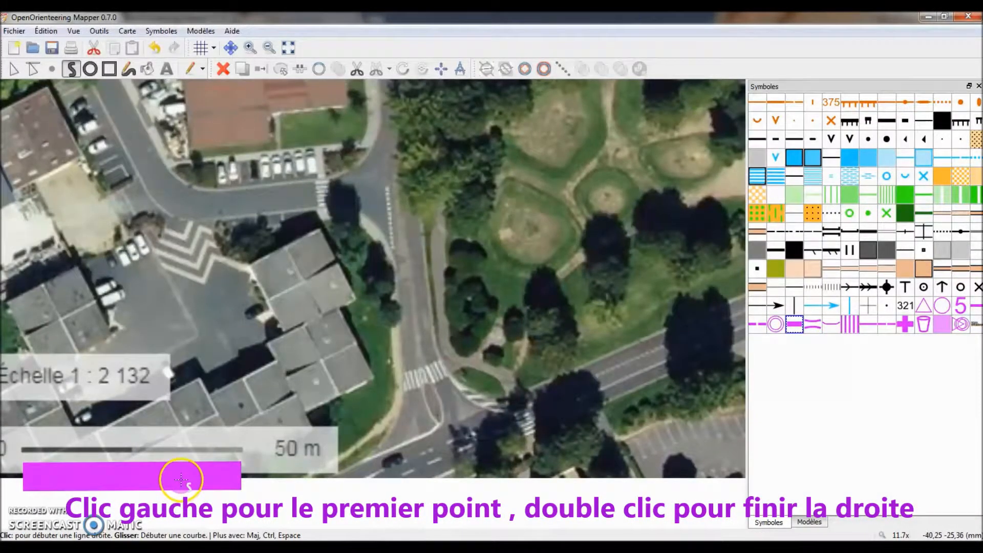
Fine-tune both endpoints of the purple line so they line up with the ends of the printed scale bar
{"action": "right_click", "coordinate": [182, 474]}
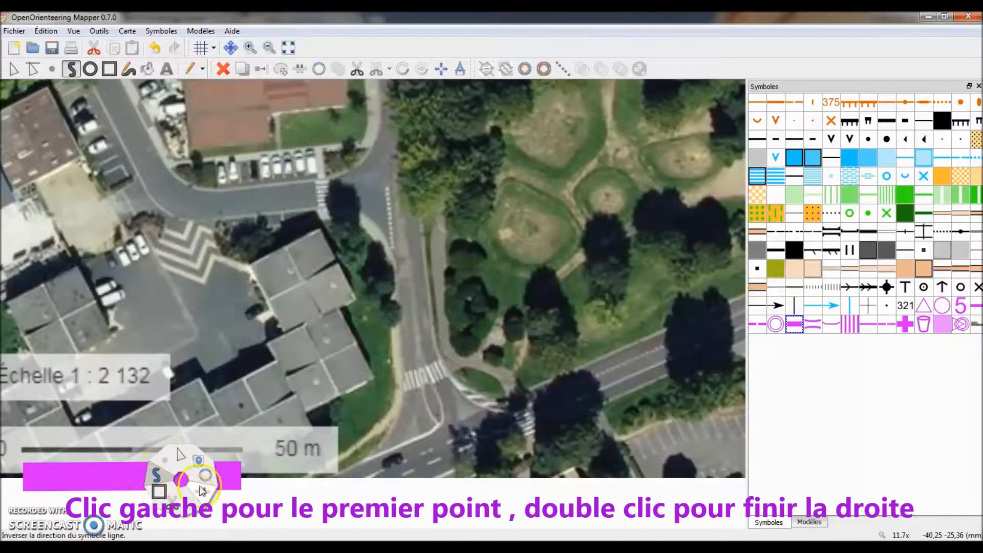
{"action": "left_click", "coordinate": [183, 458]}
{"action": "left_click_drag", "start_coordinate": [241, 477], "coordinate": [243, 479]}
{"action": "left_click_drag", "start_coordinate": [23, 477], "coordinate": [22, 475]}
{"action": "left_click_drag", "start_coordinate": [242, 479], "coordinate": [242, 478]}
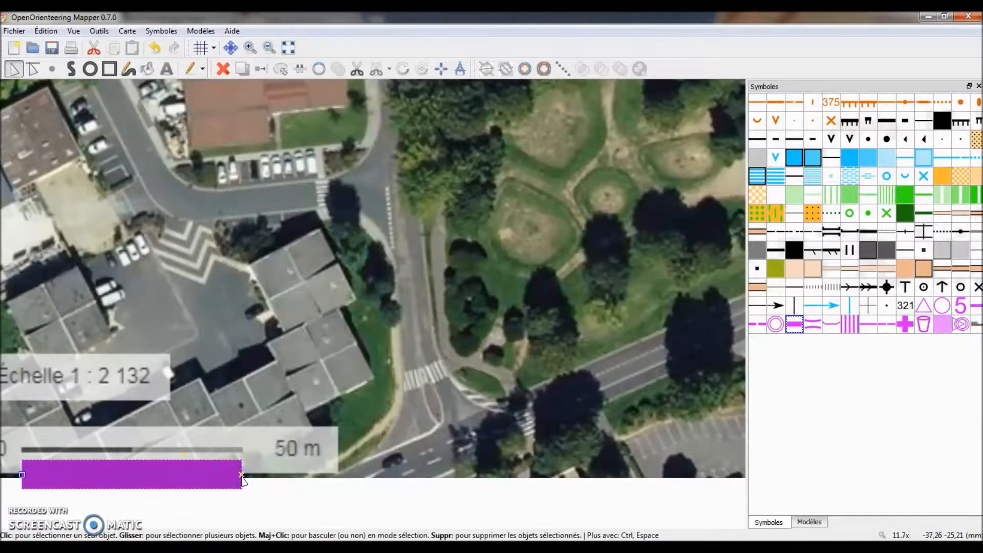
Measure the purple line and stretch its right end until it is about 25.03 mm (50 m) long
{"action": "left_click", "coordinate": [461, 70]}
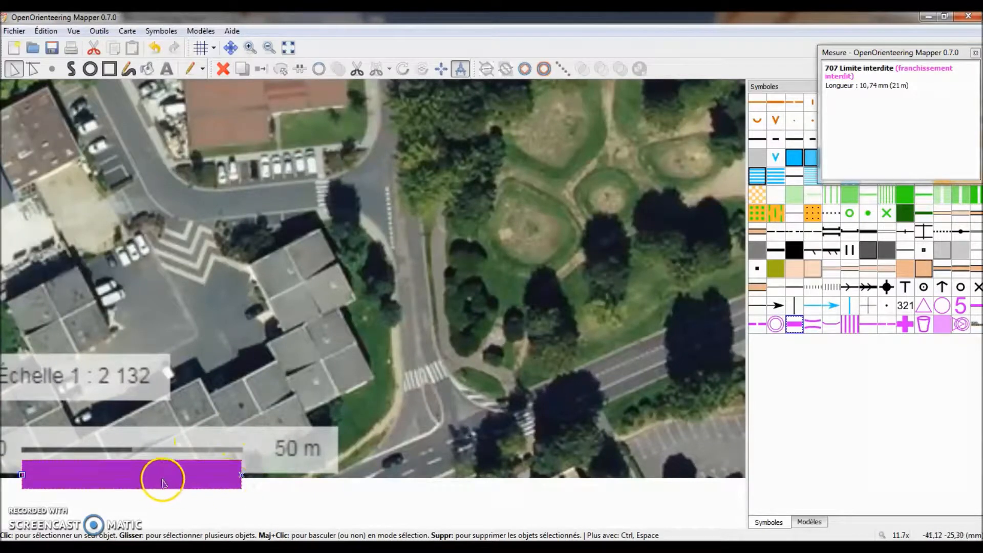
{"action": "left_click_drag", "start_coordinate": [174, 471], "coordinate": [172, 487]}
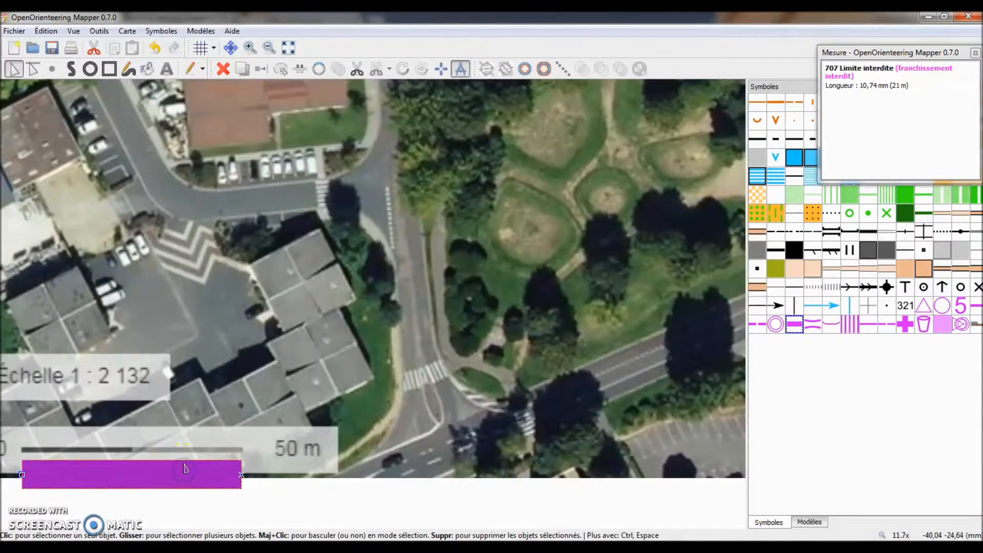
{"action": "left_click_drag", "start_coordinate": [241, 474], "coordinate": [533, 476]}
{"action": "left_click", "coordinate": [419, 520]}
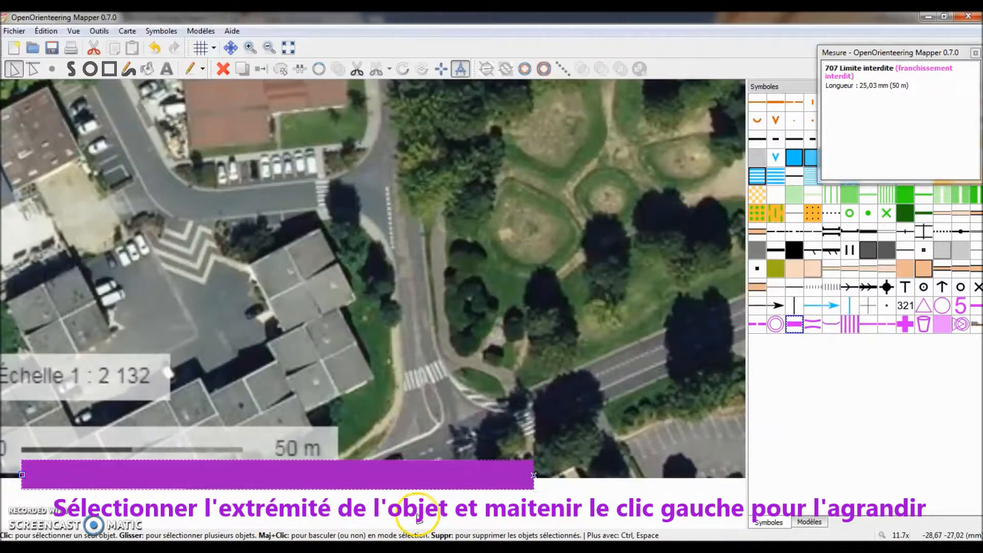
{"action": "left_click", "coordinate": [417, 475]}
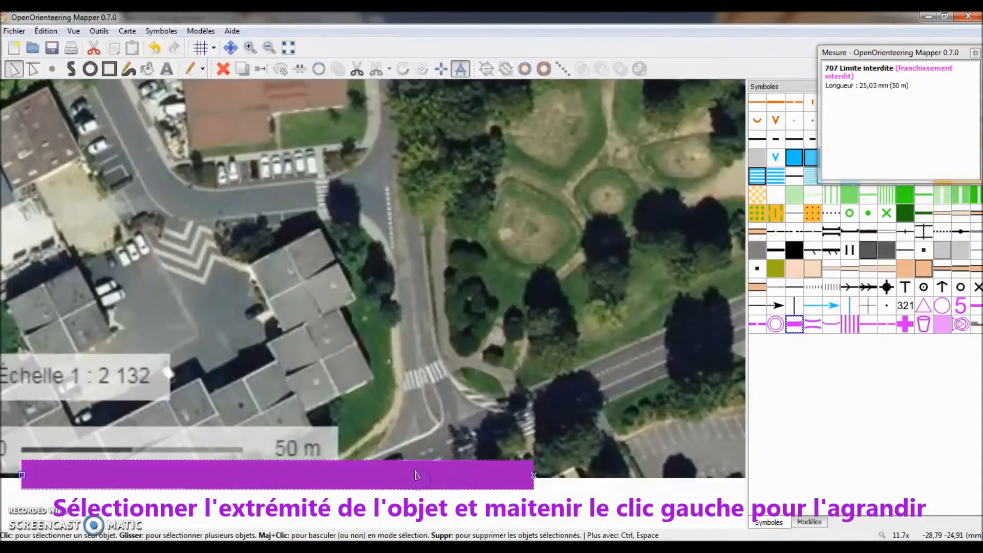
{"action": "scroll", "coordinate": [417, 474], "scroll_direction": "down", "scroll_amount": 1}
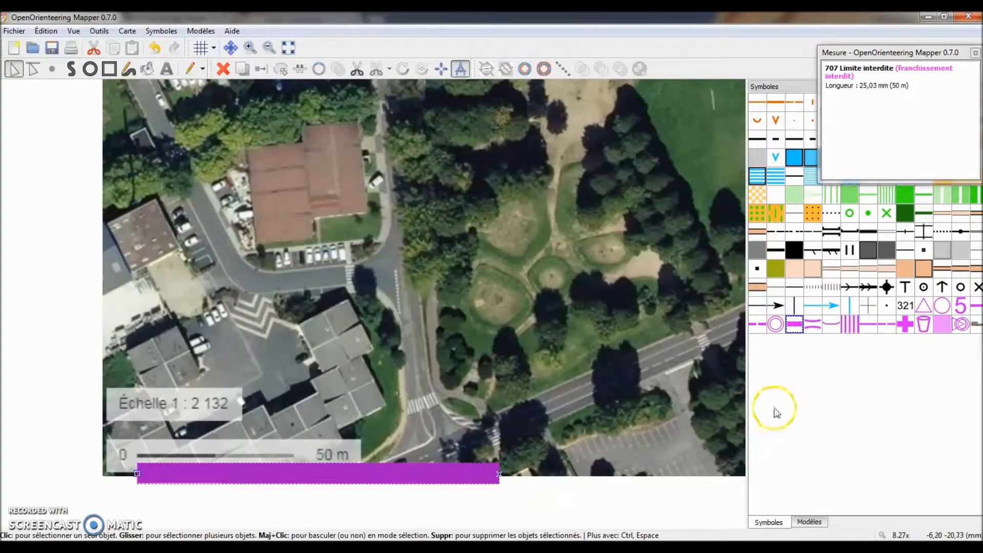
Start the position adjustment (Calage du modèle) of the template "Modèle satellite Plaine des jeux.PNG", keeping the measurement window clear of the template list
{"action": "left_click", "coordinate": [808, 521]}
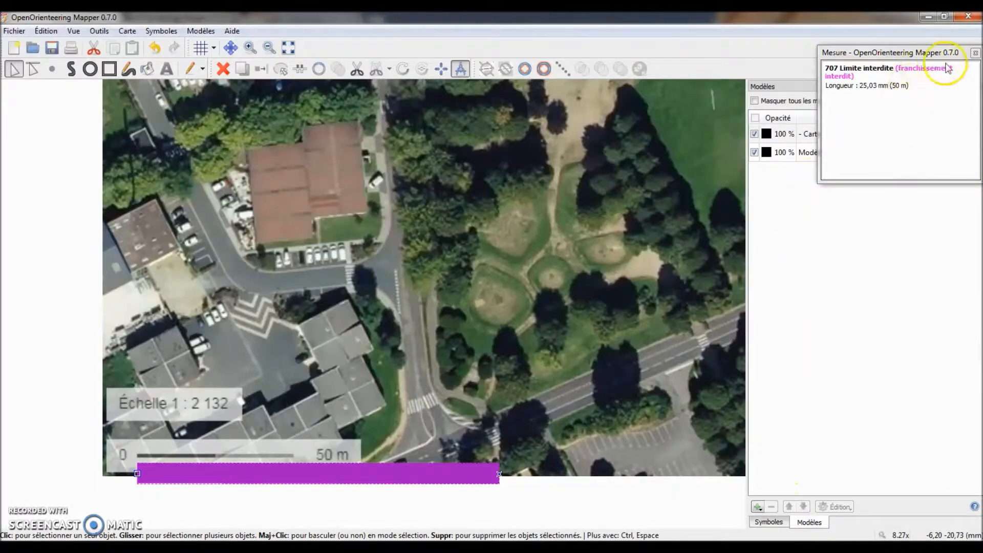
{"action": "left_click_drag", "start_coordinate": [946, 53], "coordinate": [655, 20]}
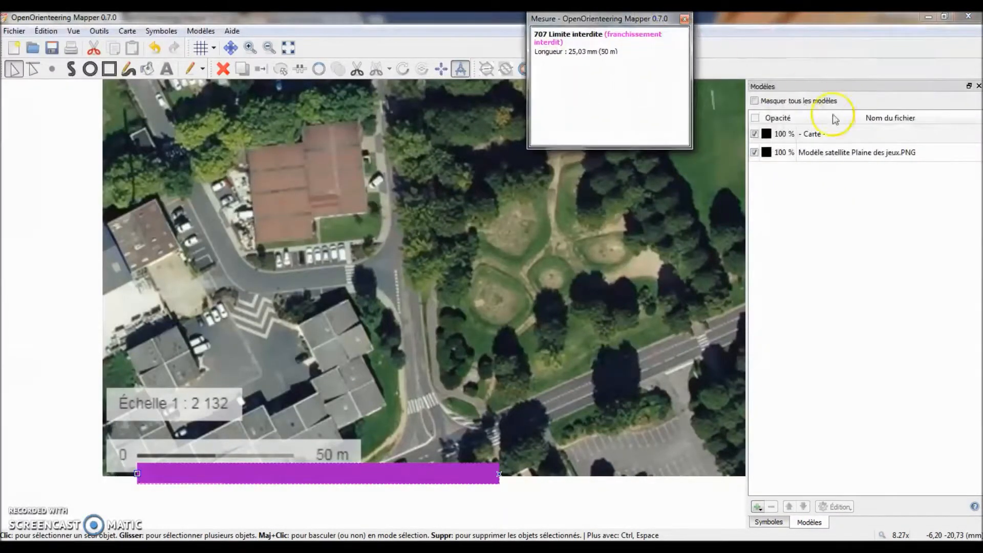
{"action": "left_click", "coordinate": [834, 154]}
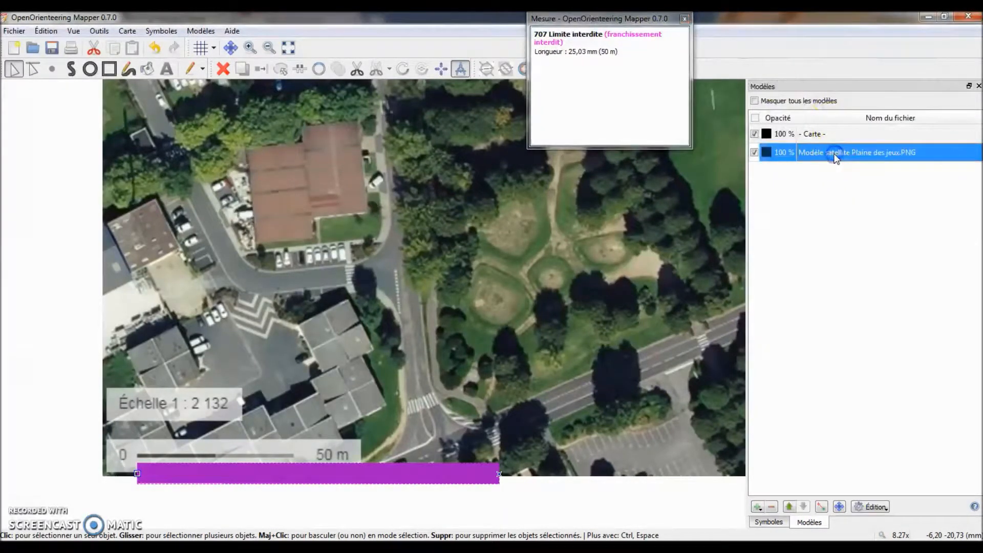
{"action": "left_click", "coordinate": [822, 507]}
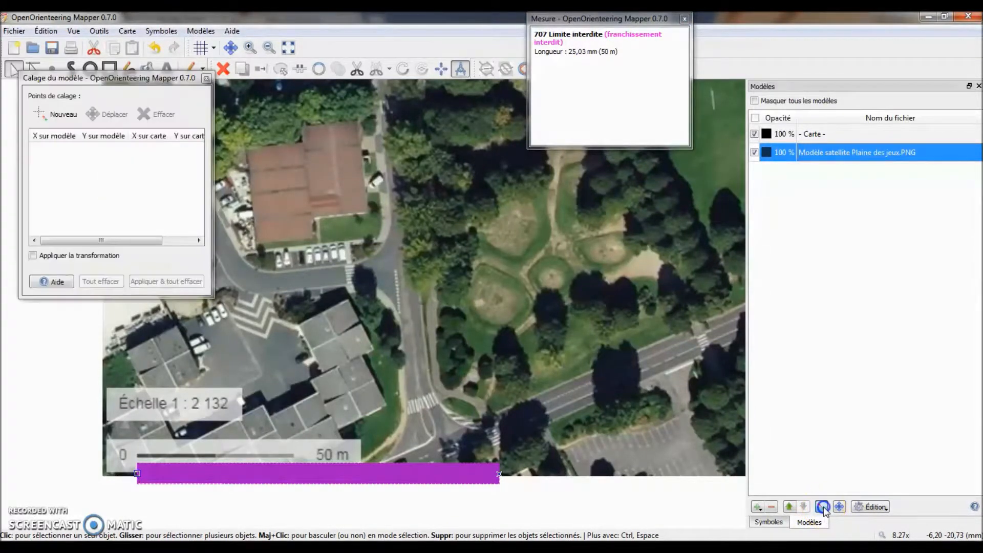
Add a first calibration point linking the 0 end of the scale bar to the left end of the purple line
{"action": "left_click", "coordinate": [56, 115]}
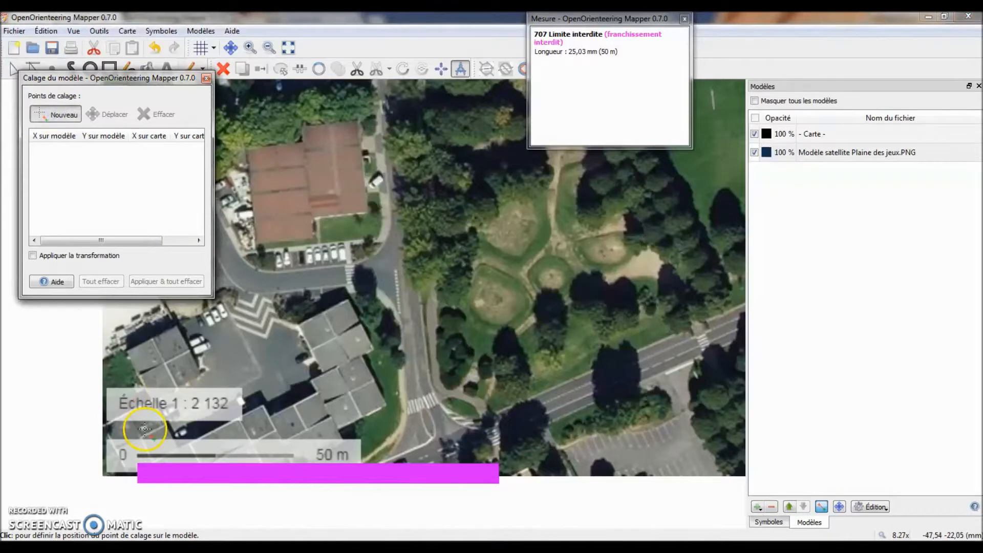
{"action": "scroll", "coordinate": [130, 461], "scroll_direction": "up", "scroll_amount": 2}
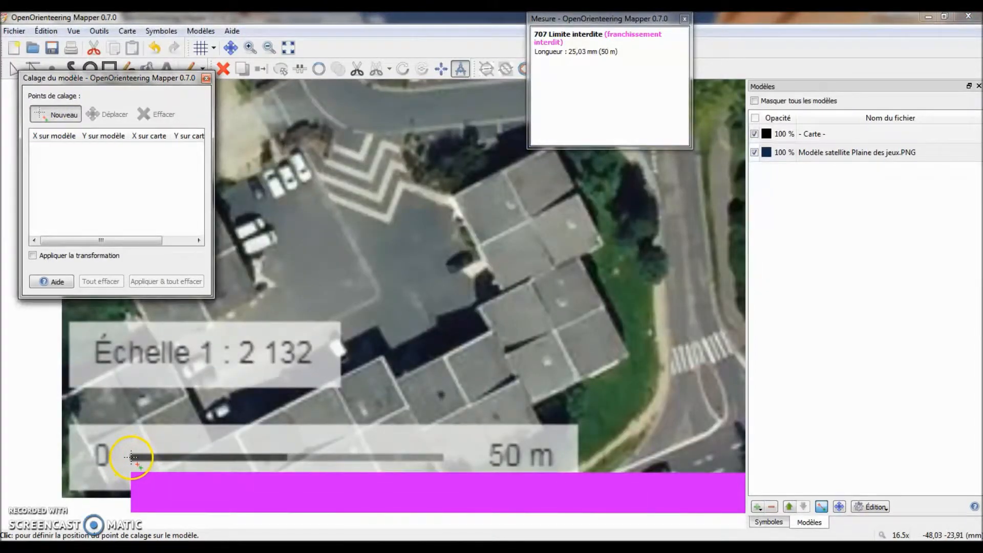
{"action": "scroll", "coordinate": [132, 457], "scroll_direction": "up", "scroll_amount": 1}
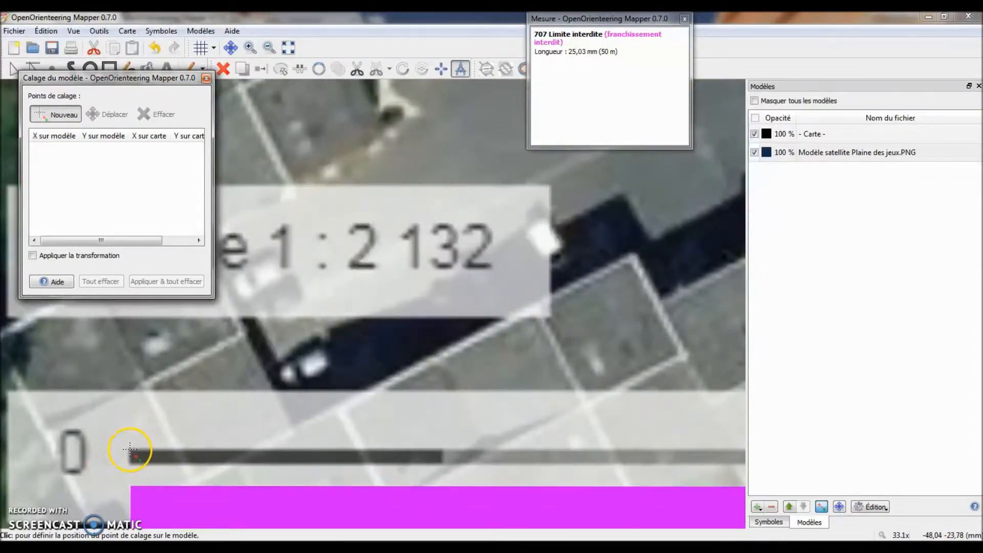
{"action": "left_click", "coordinate": [130, 450]}
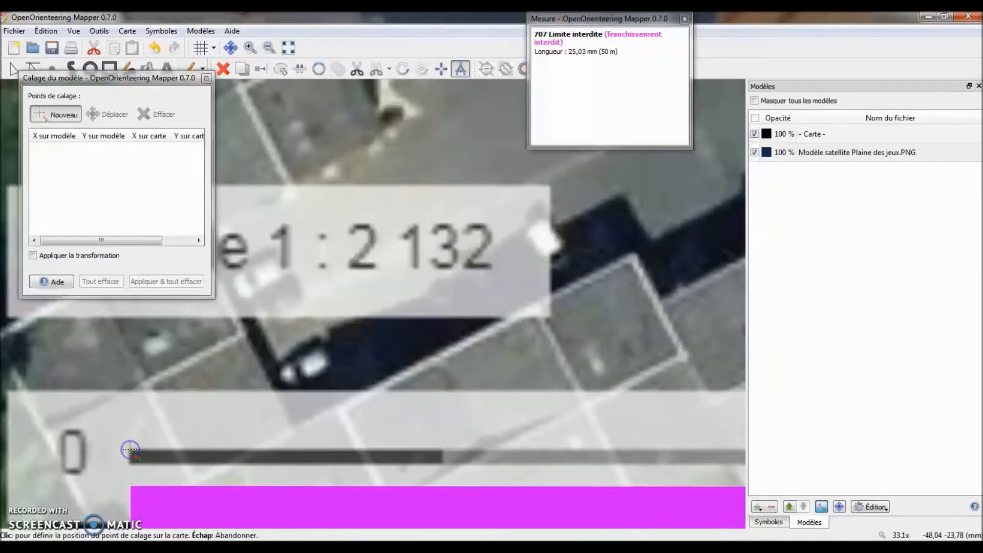
{"action": "left_click", "coordinate": [130, 486]}
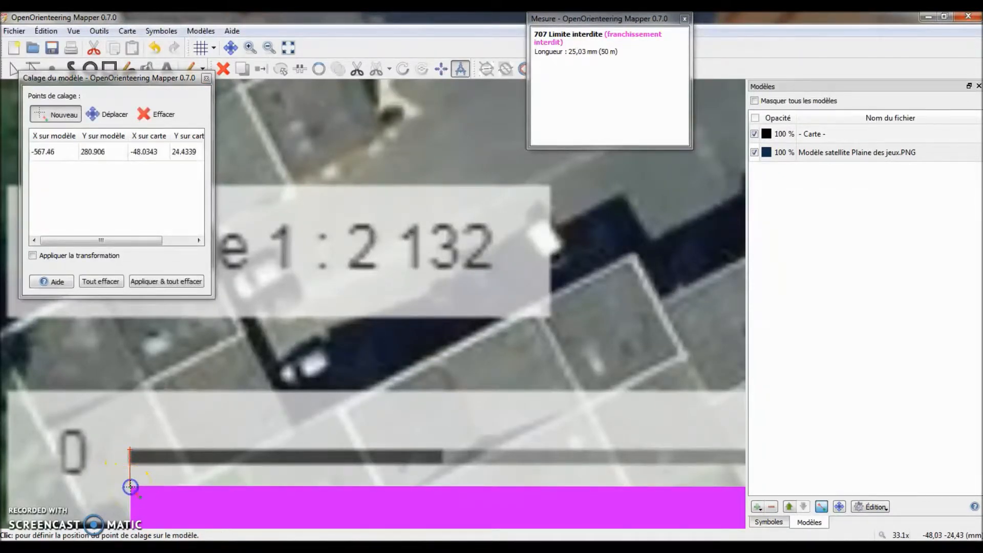
Add a second calibration point linking the 50 m end of the scale bar to the right end of the purple line
{"action": "key", "text": "Right"}
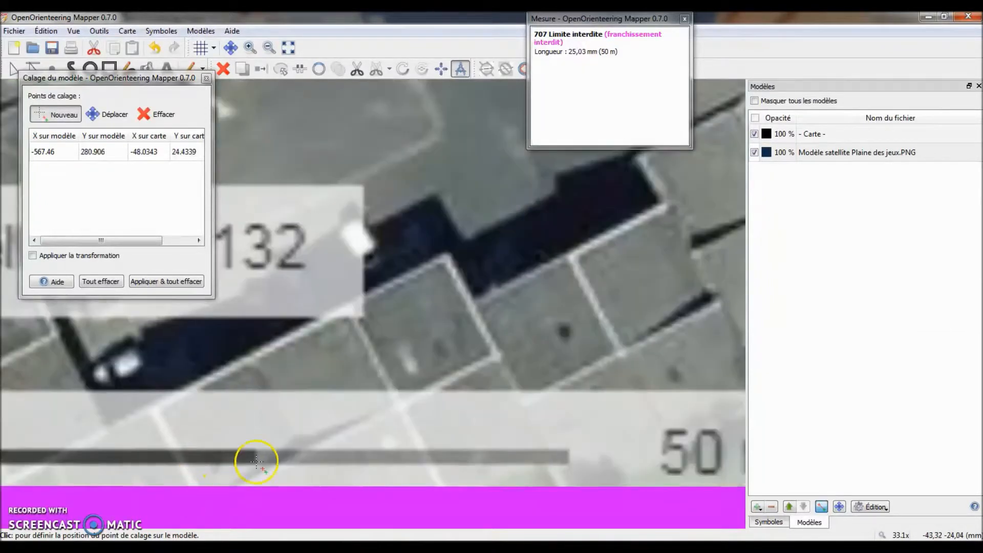
{"action": "key", "text": "Right"}
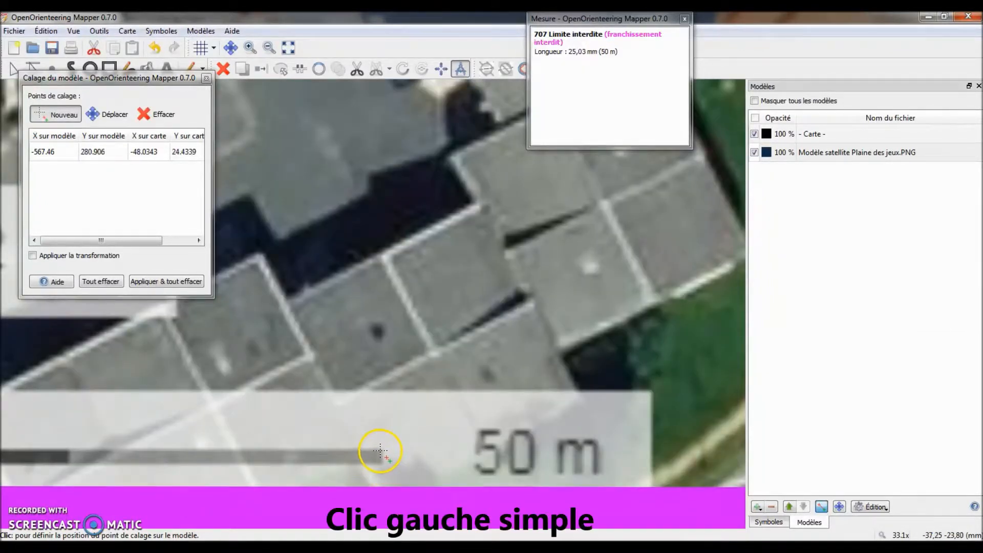
{"action": "left_click", "coordinate": [381, 450]}
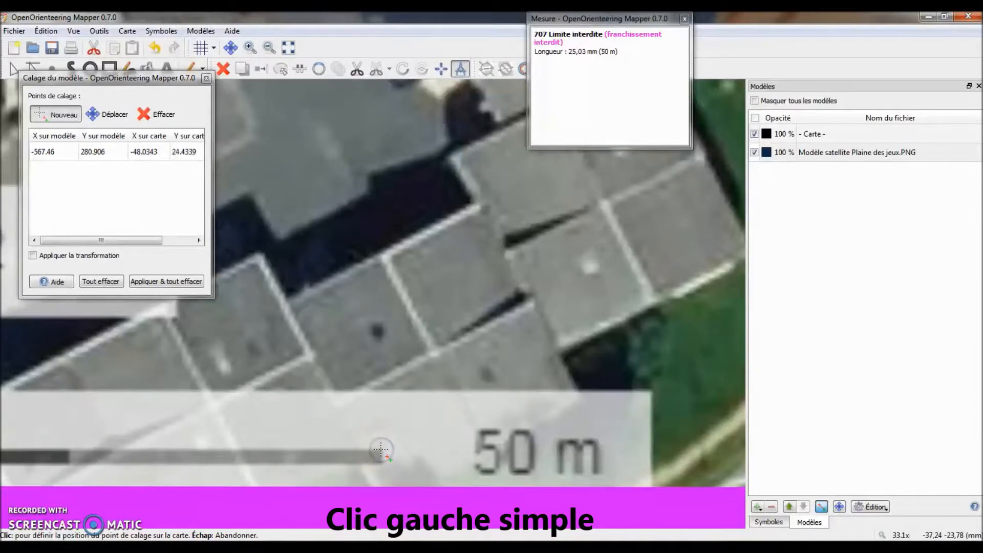
{"action": "key", "text": "Right"}
{"action": "key", "text": "Right"}
{"action": "key", "text": "Right"}
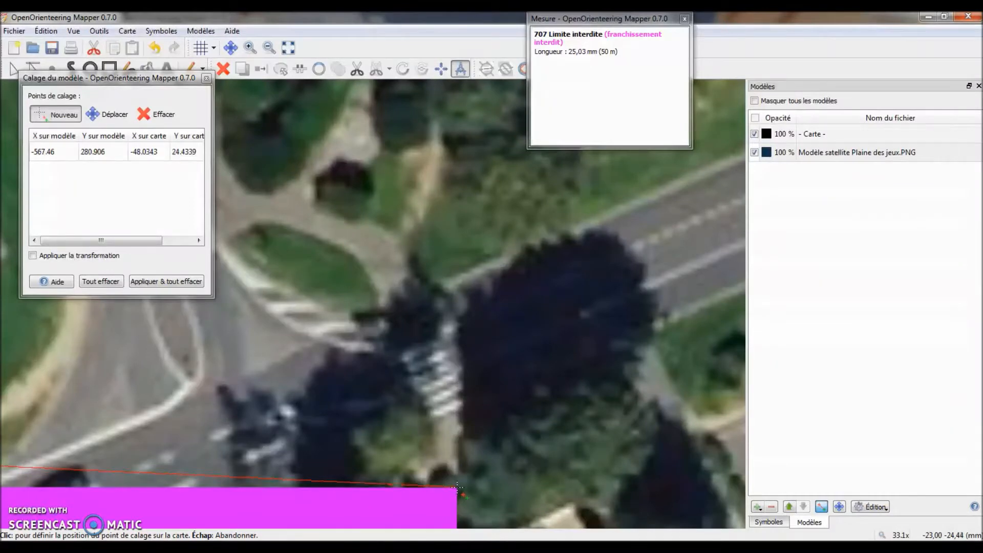
{"action": "left_click", "coordinate": [458, 488]}
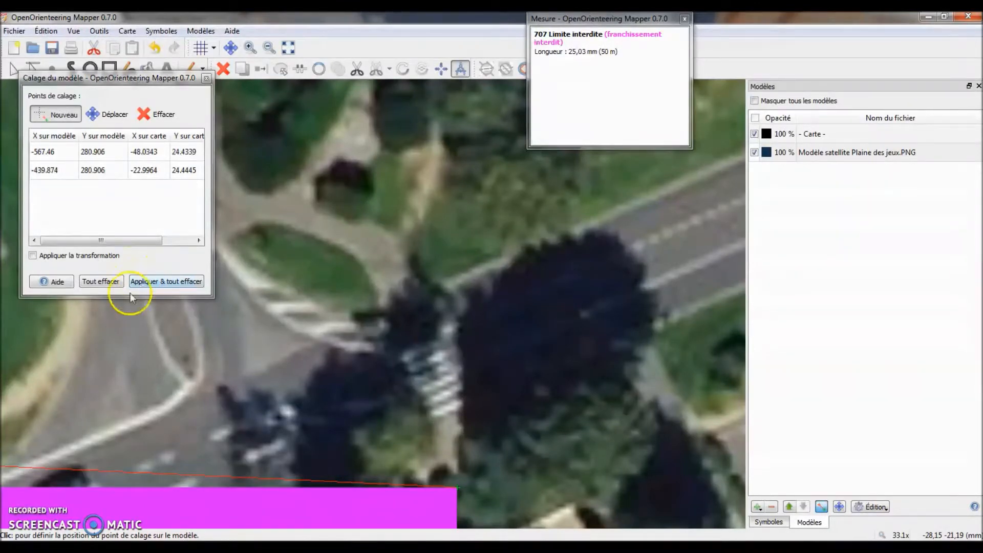
Apply the two-point adjustment to the template and clear the calibration points
{"action": "scroll", "coordinate": [136, 335], "scroll_direction": "down", "scroll_amount": 2}
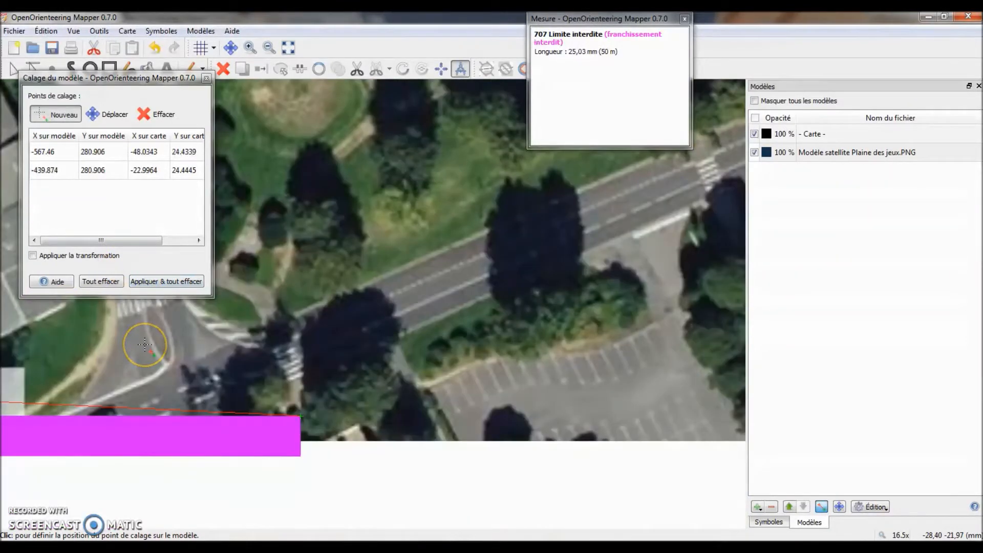
{"action": "scroll", "coordinate": [145, 344], "scroll_direction": "down", "scroll_amount": 3}
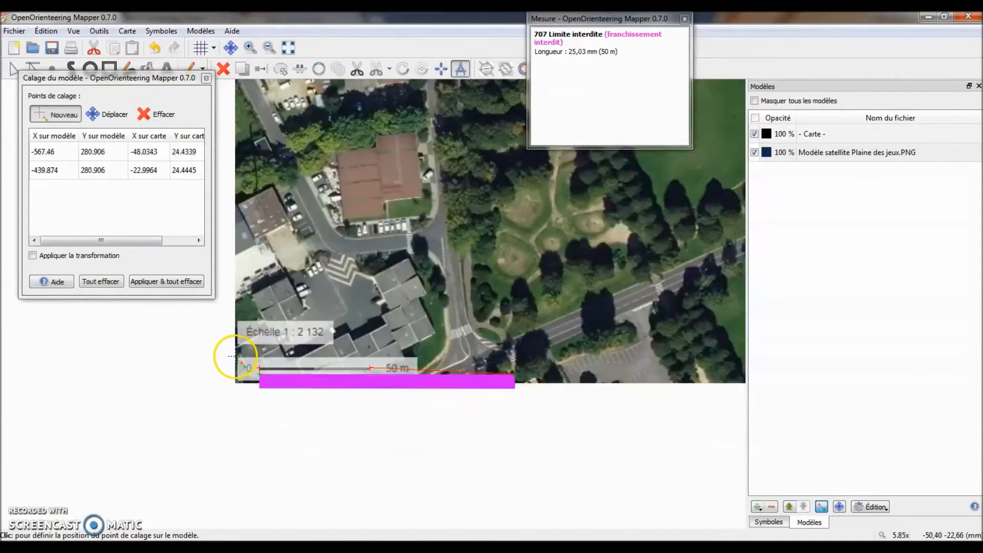
{"action": "scroll", "coordinate": [245, 357], "scroll_direction": "down", "scroll_amount": 1}
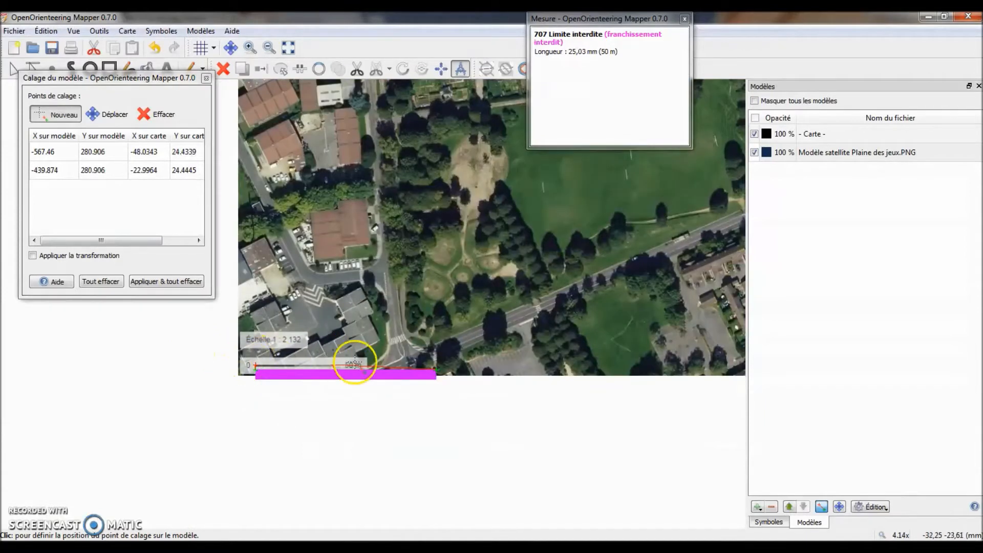
{"action": "left_click", "coordinate": [165, 282]}
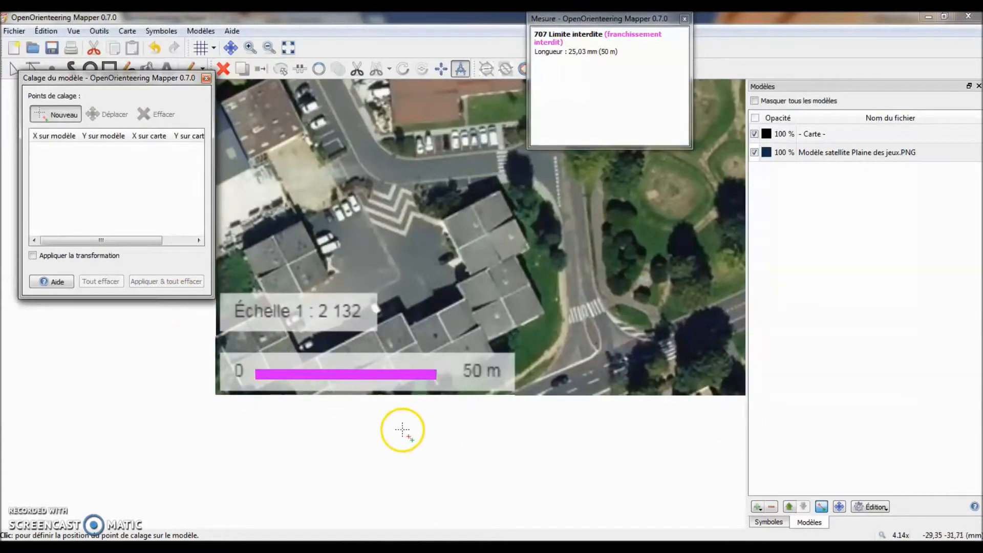
Select the purple line over the scale bar and check its measured length against the bar
{"action": "left_click", "coordinate": [306, 379]}
{"action": "left_click", "coordinate": [307, 373]}
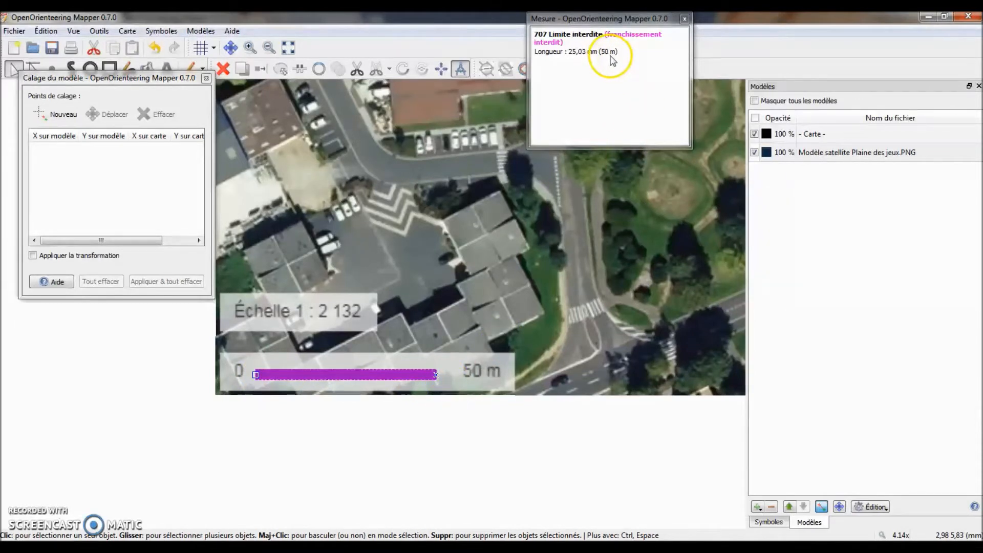
{"action": "scroll", "coordinate": [592, 253], "scroll_direction": "down", "scroll_amount": 2}
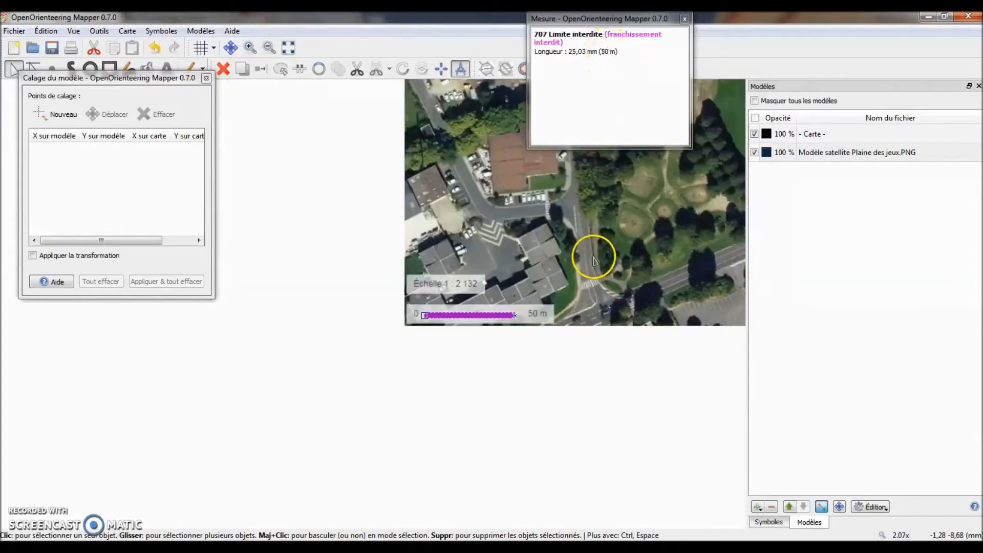
Close the measurement and template adjustment windows, fit the whole map in view, and return to the symbol set
{"action": "key", "text": "Right"}
{"action": "key", "text": "Right"}
{"action": "left_click", "coordinate": [684, 19]}
{"action": "left_click", "coordinate": [288, 47]}
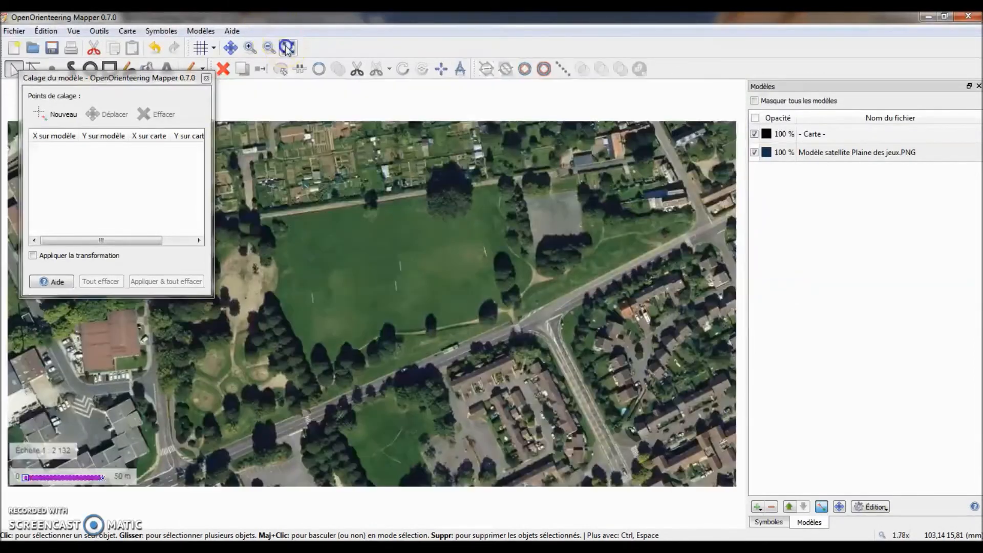
{"action": "left_click", "coordinate": [206, 78]}
{"action": "left_click", "coordinate": [769, 522]}
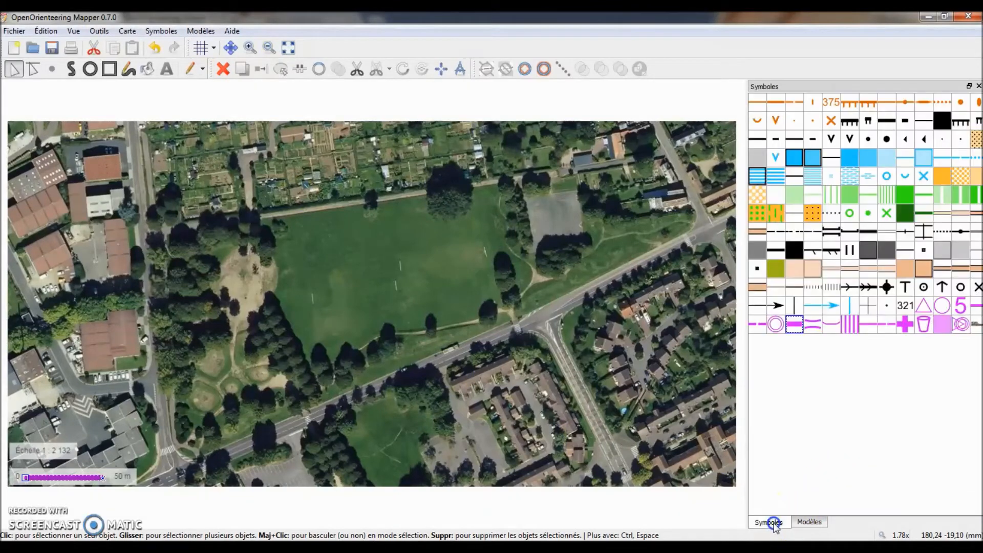